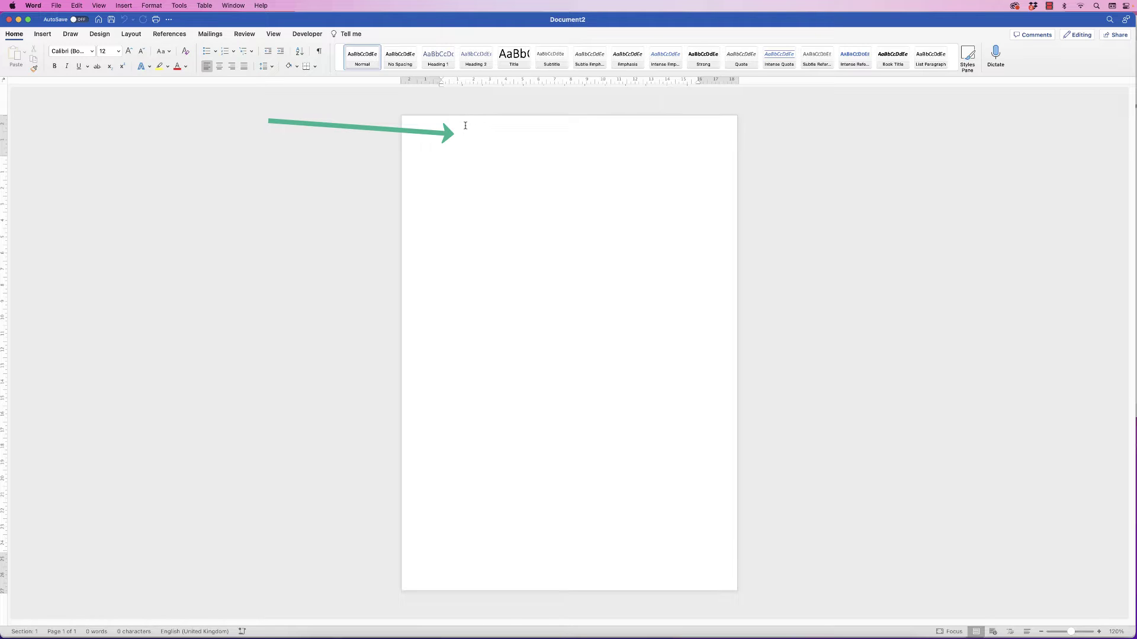
Insert the logo image Picture1 1.png from file into the page header
double_click(465, 130)
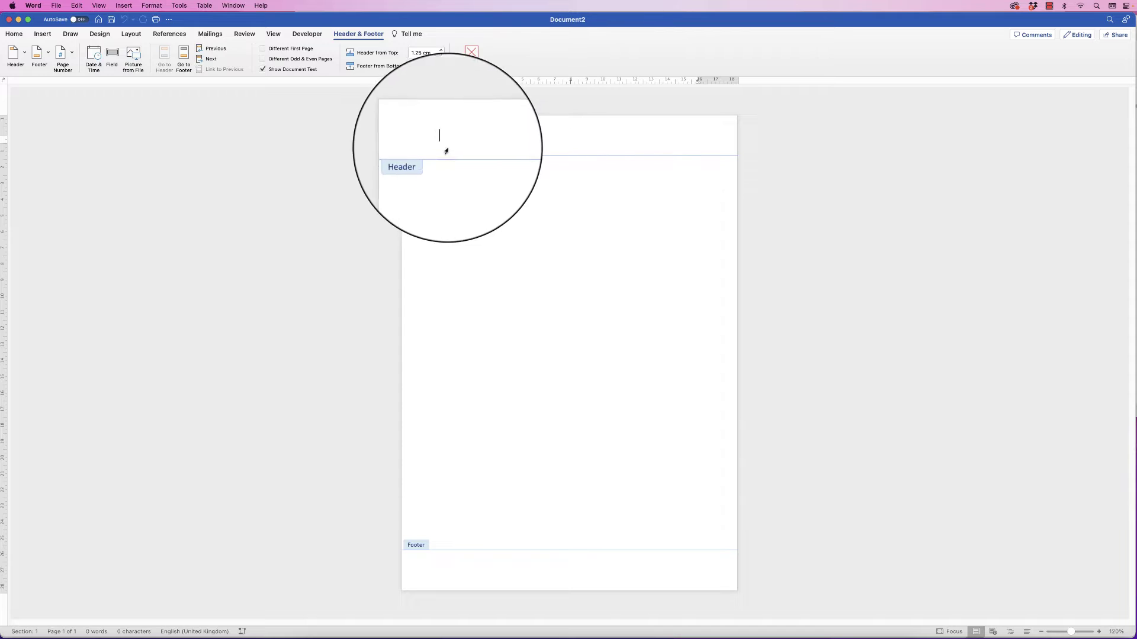
left_click(42, 33)
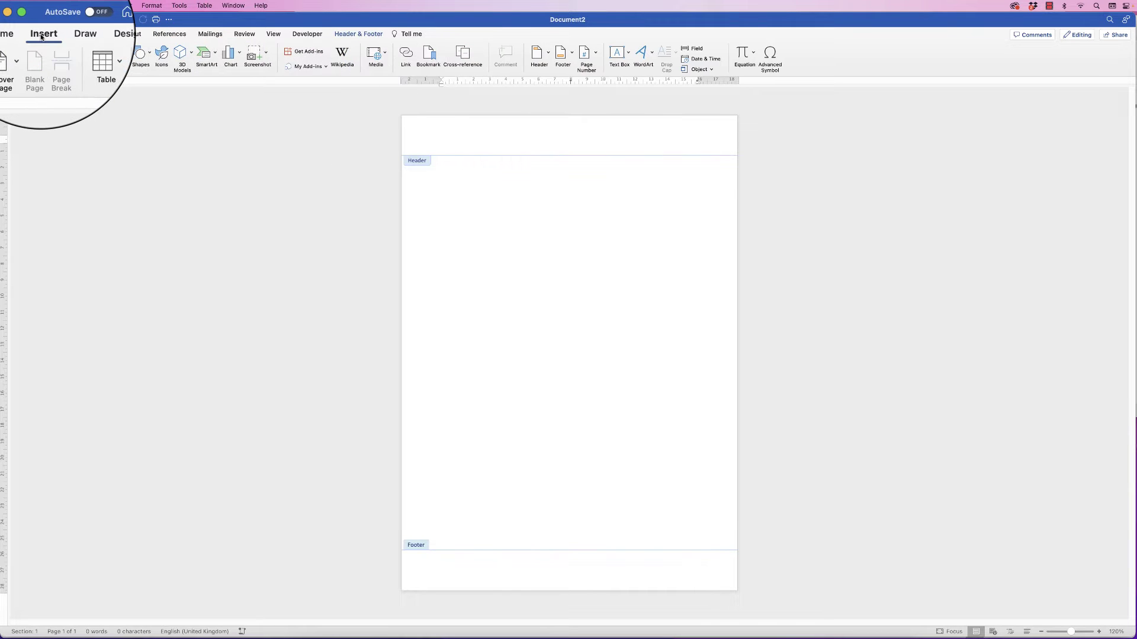
left_click(126, 55)
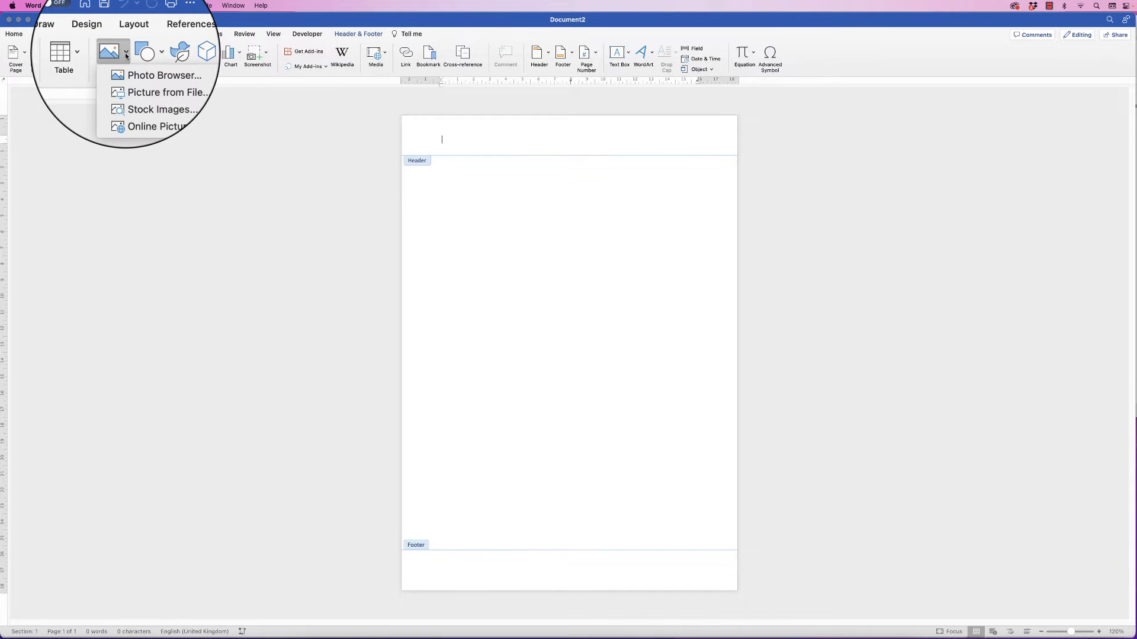
left_click(131, 82)
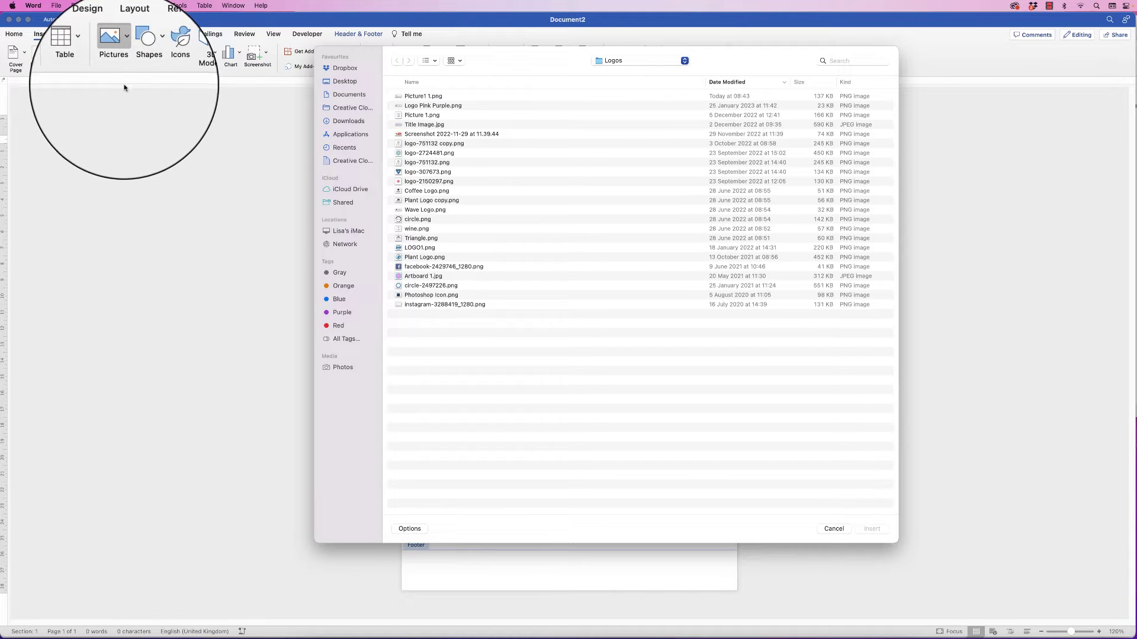
left_click(410, 97)
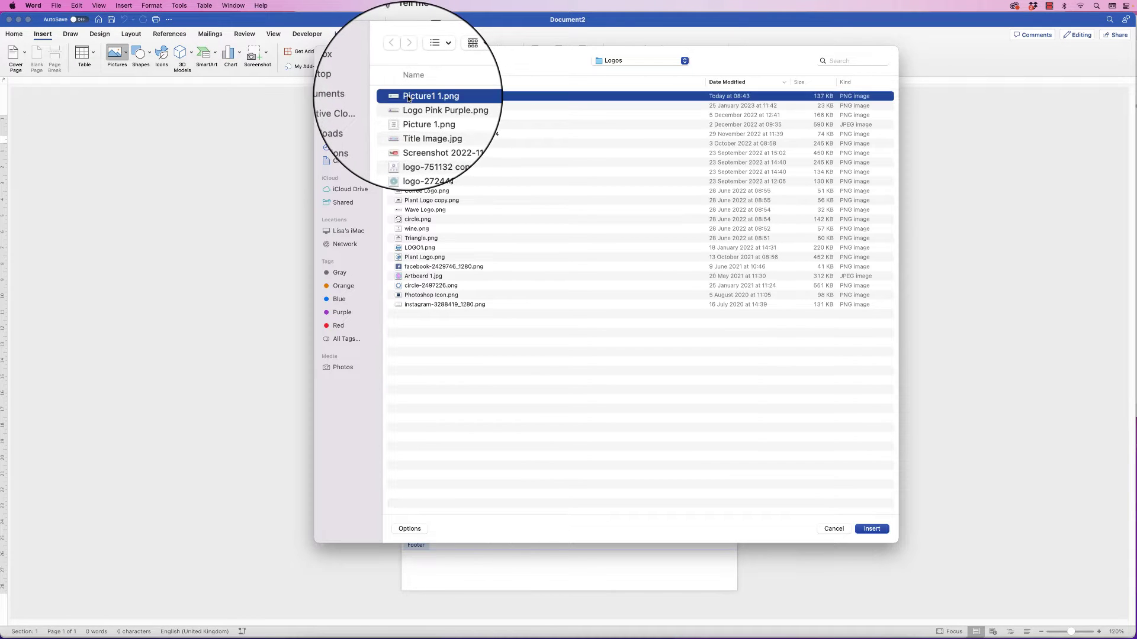
left_click(867, 528)
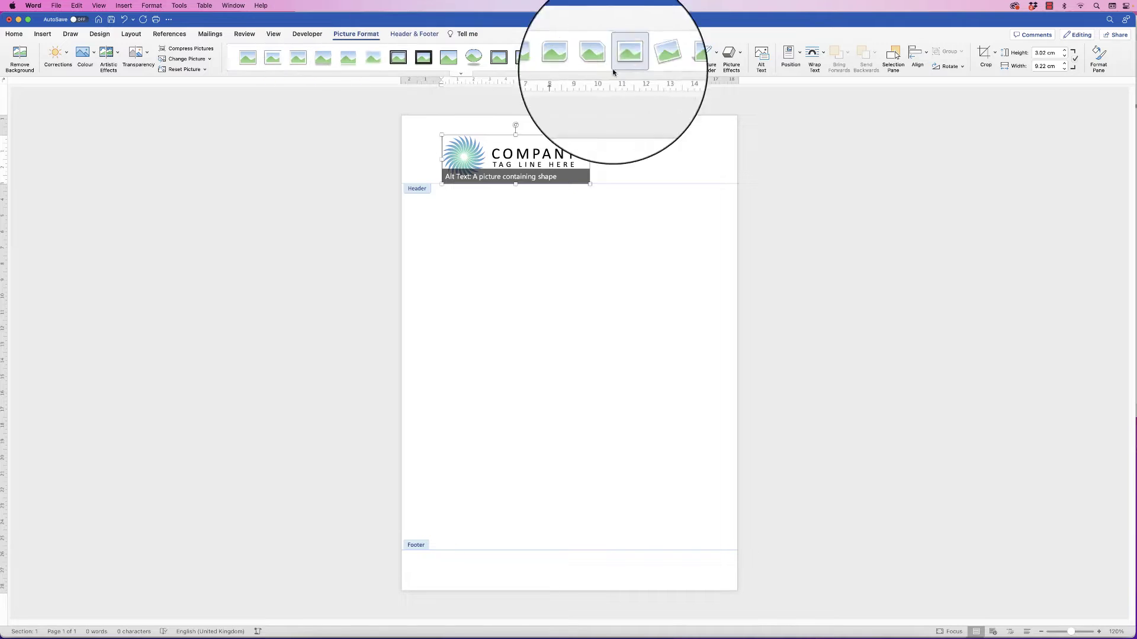
Float the header logo in front of text, move it top-left, and shrink it to 2.3 × 6.97 cm
left_click(824, 56)
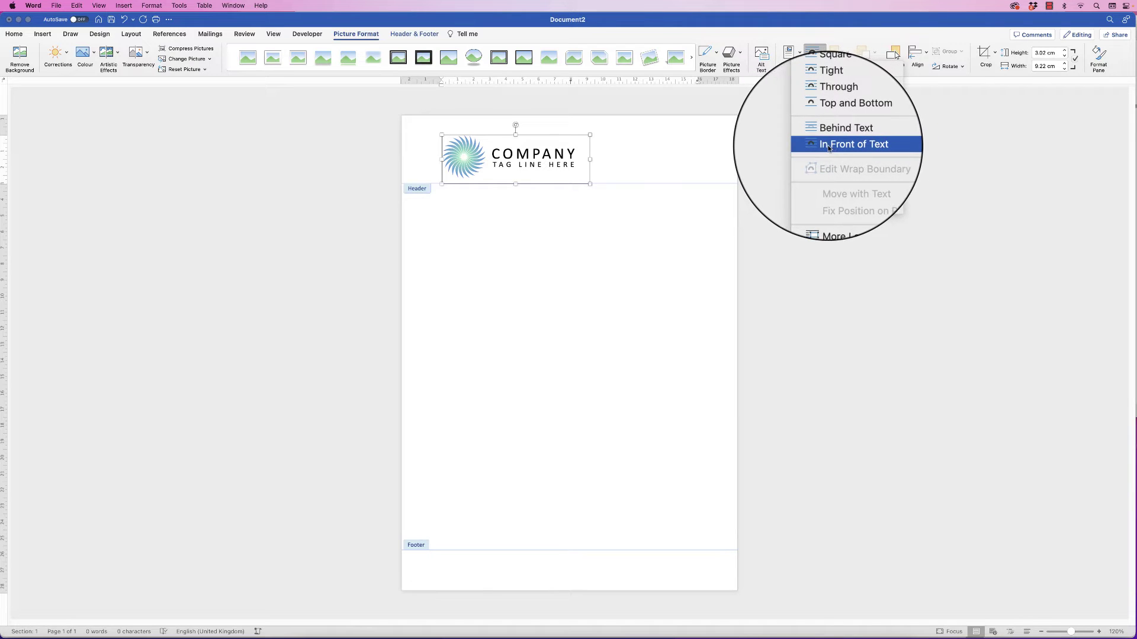
left_click(835, 146)
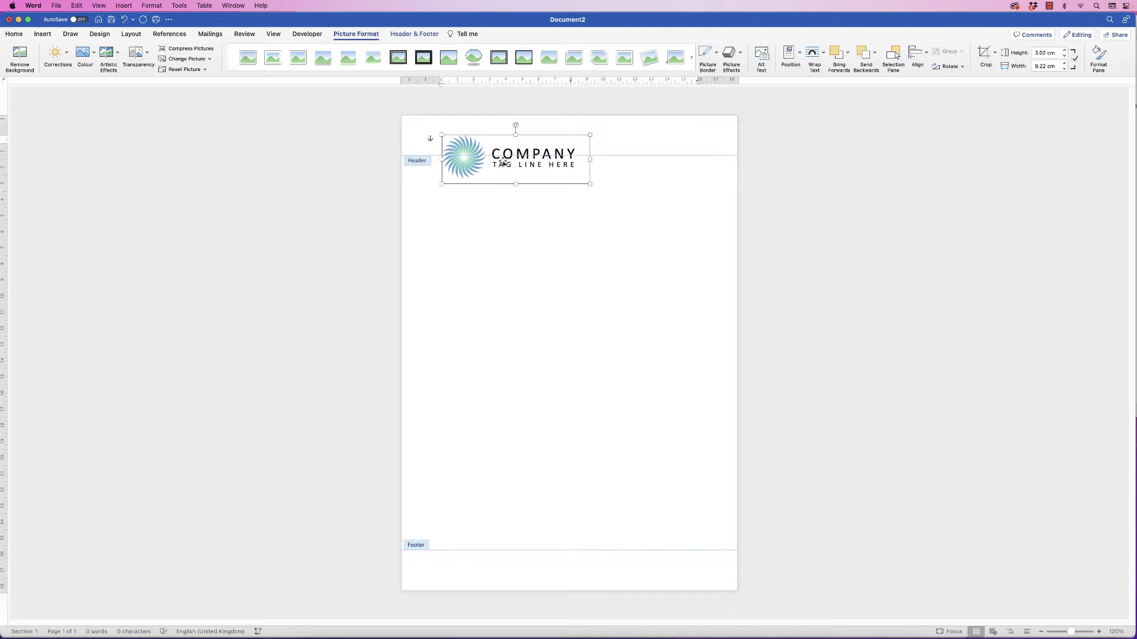
left_click_drag(509, 153, 502, 150)
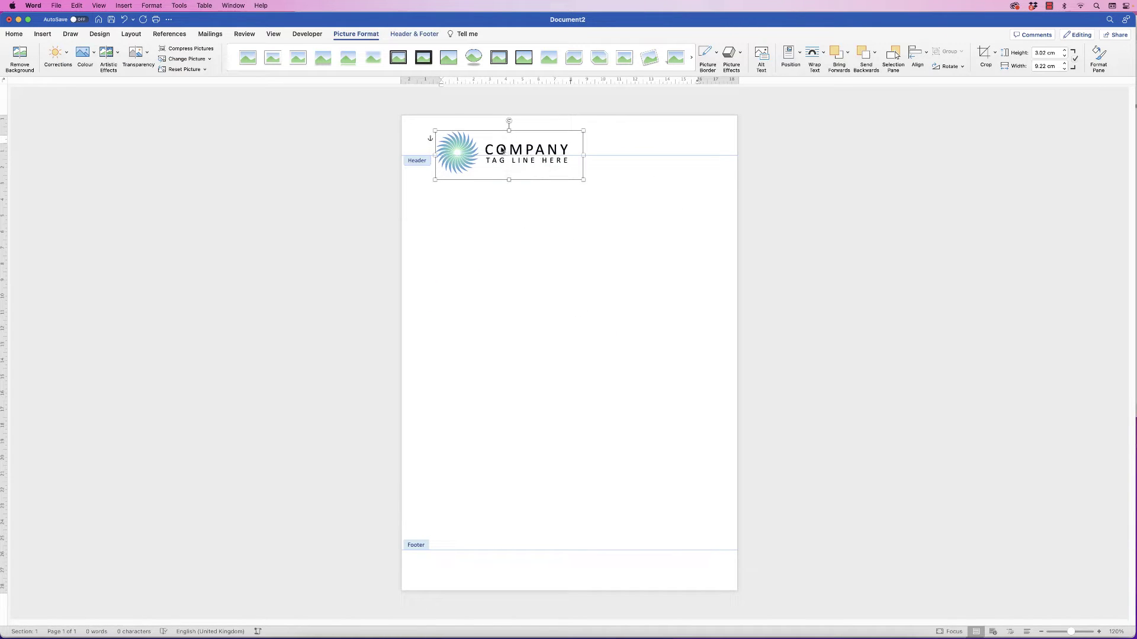
left_click_drag(583, 178, 497, 146)
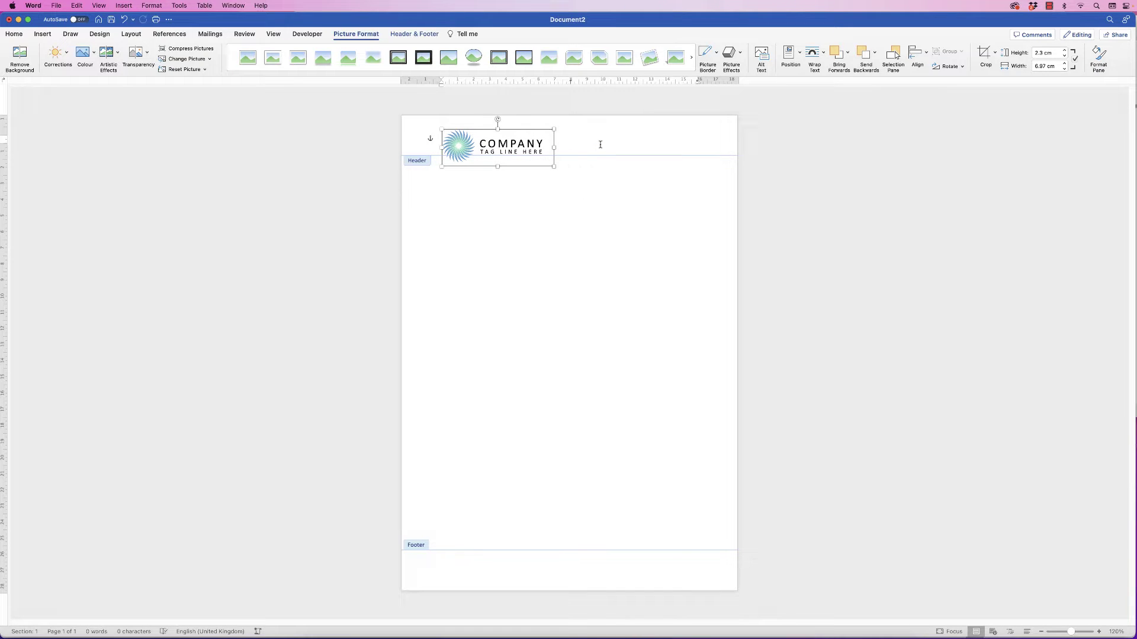
left_click(42, 34)
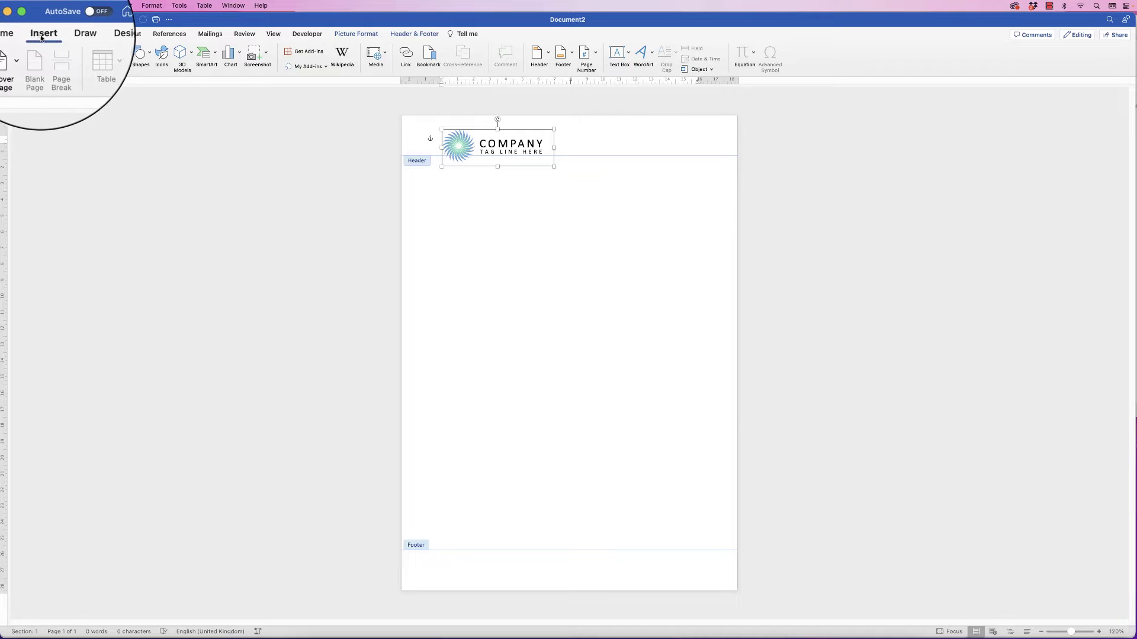
Draw a blue rectangle bar below the header, flush with the left edge, with no outline
left_click(144, 57)
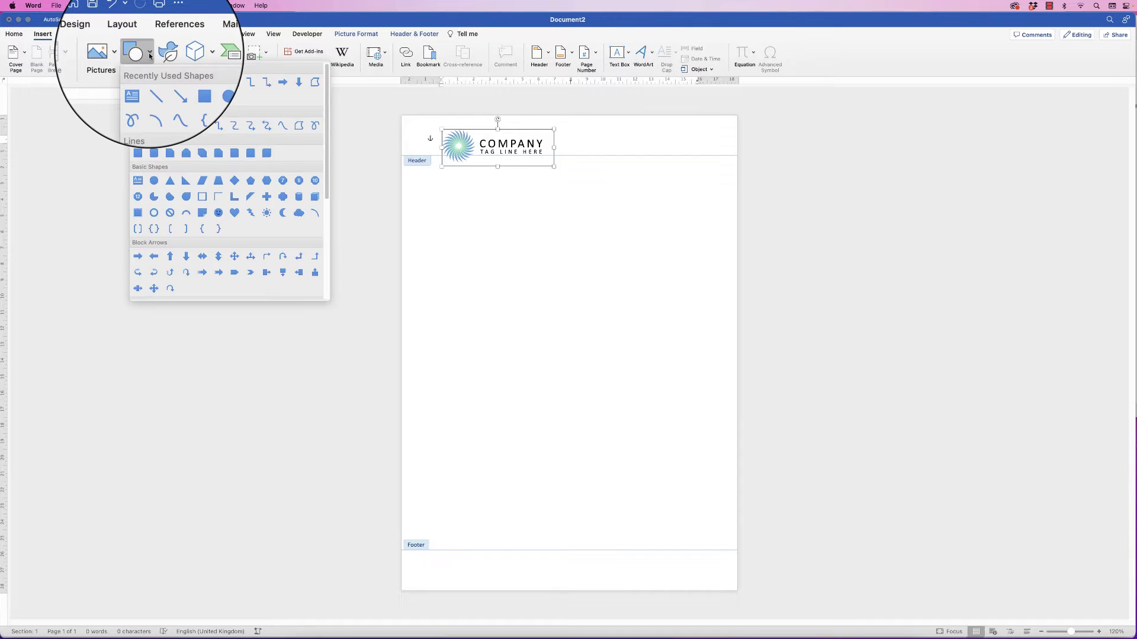
left_click(137, 179)
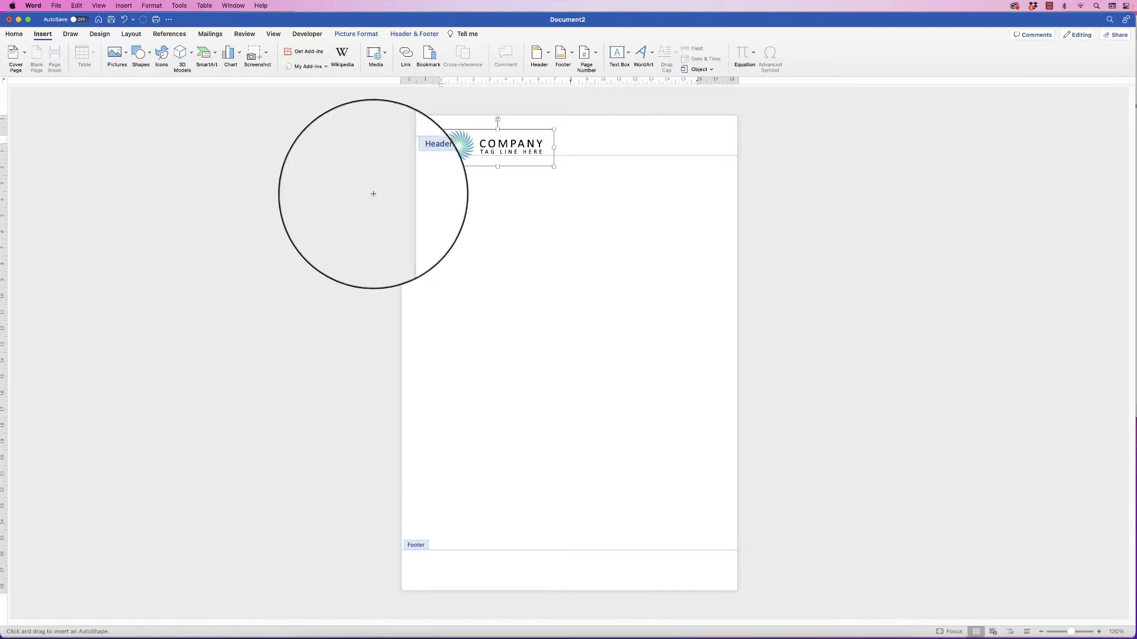
mouse_move(423, 187)
left_mouse_down()
mouse_move(527, 194)
mouse_move(673, 265)
mouse_move(680, 228)
left_mouse_up()
left_click_drag(560, 205, 540, 184)
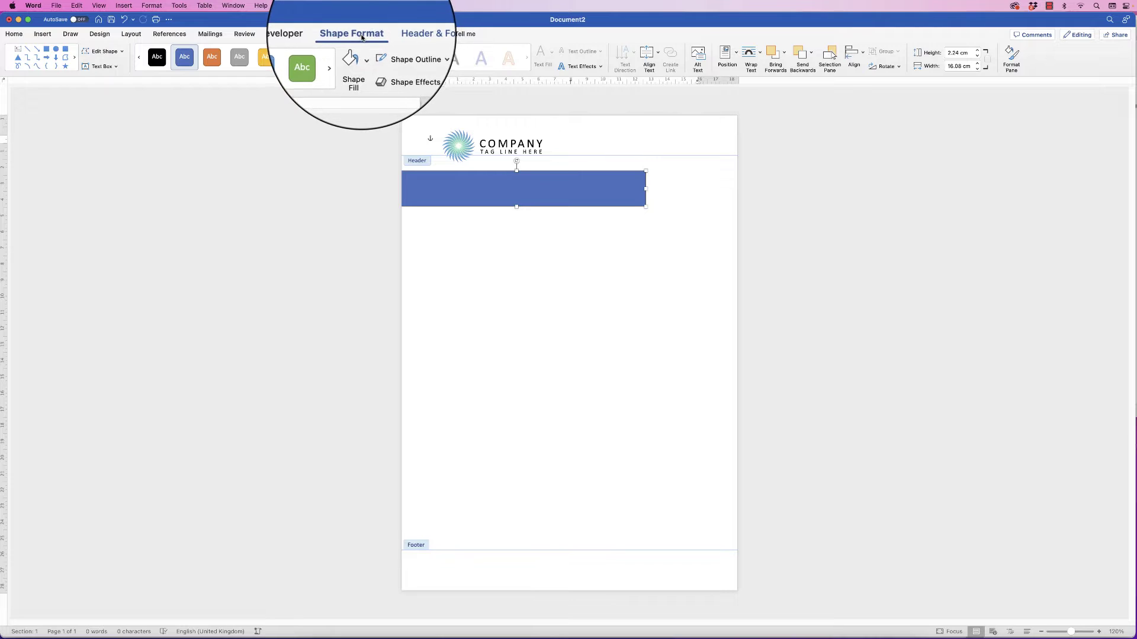
left_click(418, 53)
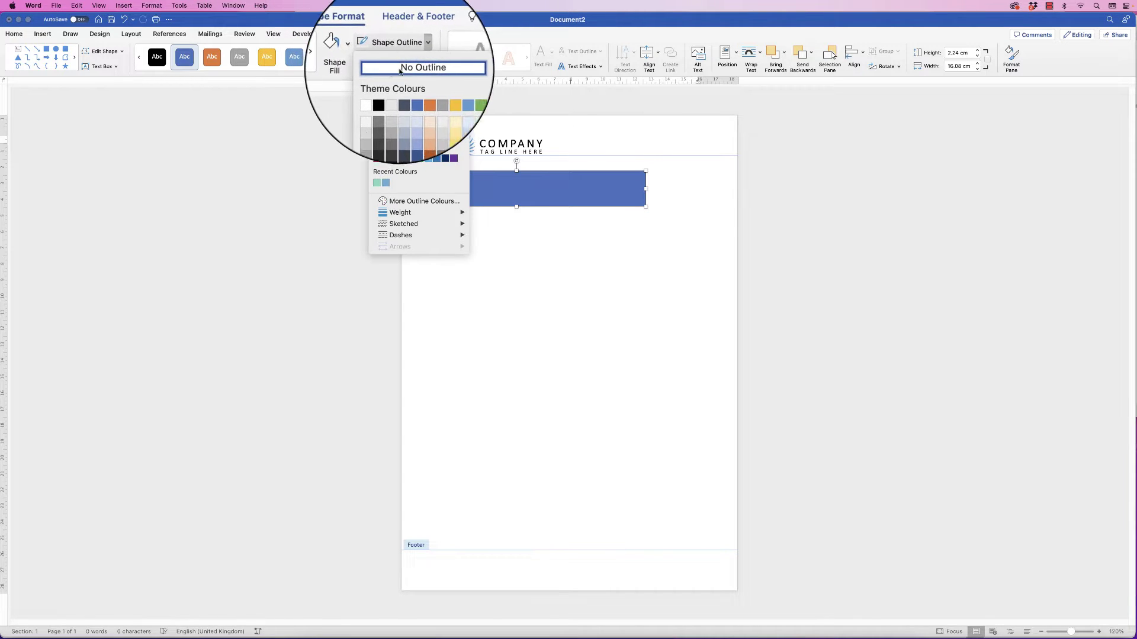
left_click(433, 70)
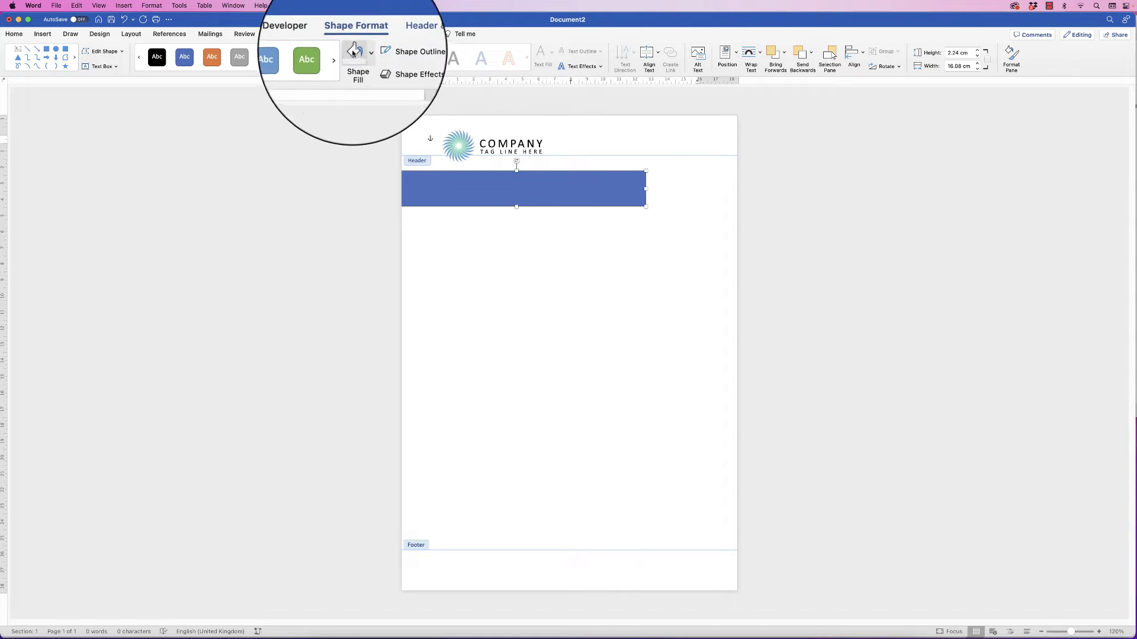
Give the rectangle bar a gradient fill in the Format Shape pane
left_click(1011, 59)
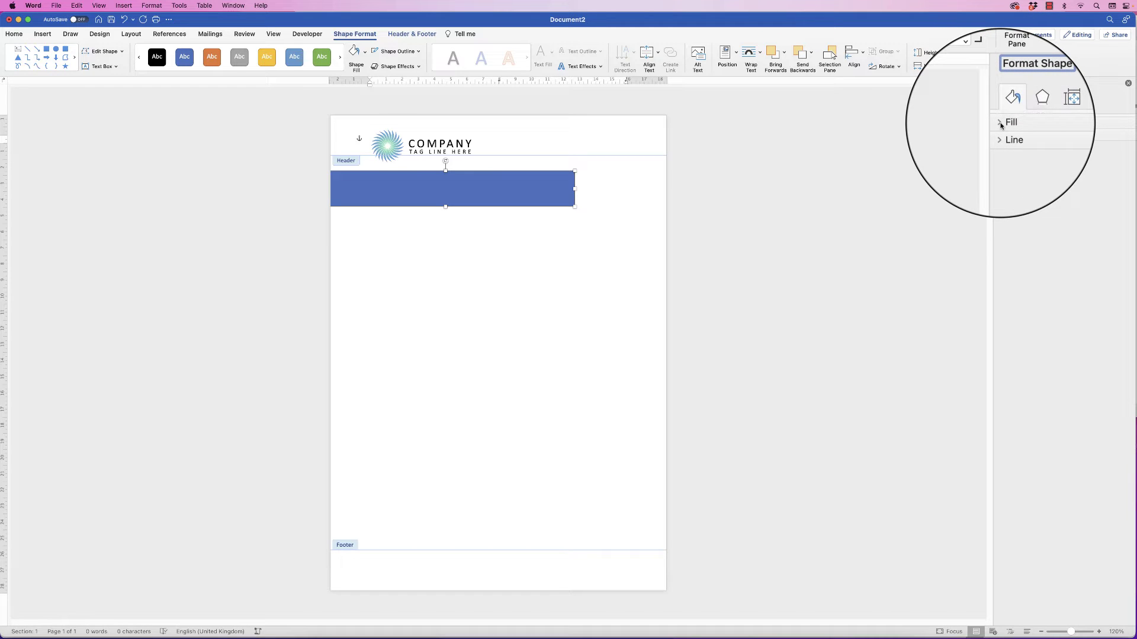
left_click(1006, 122)
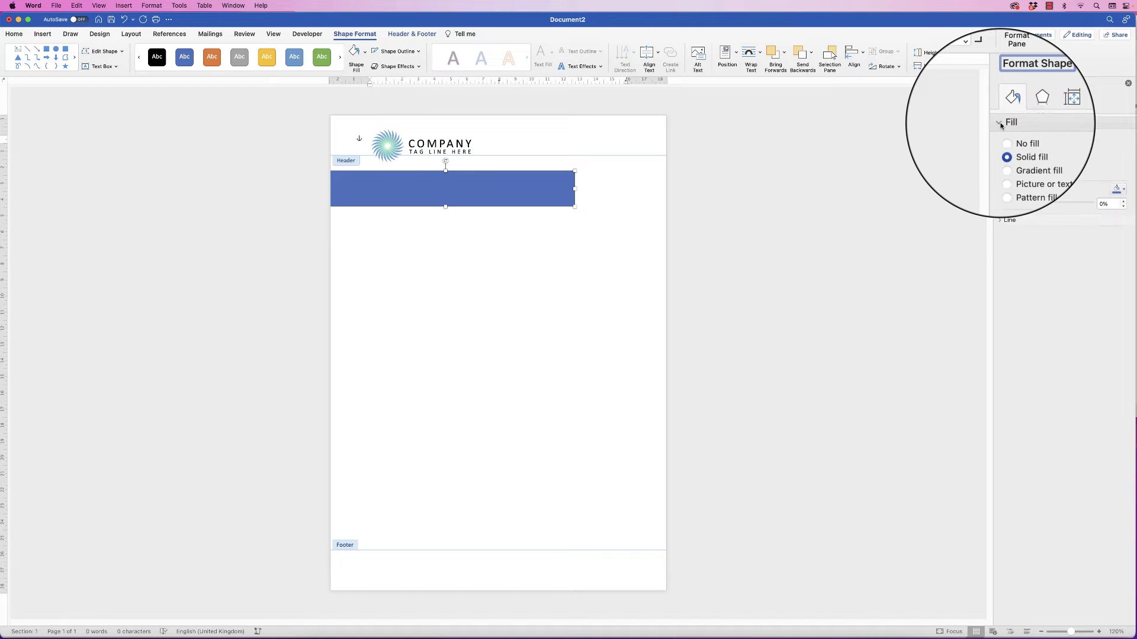
left_click(1005, 155)
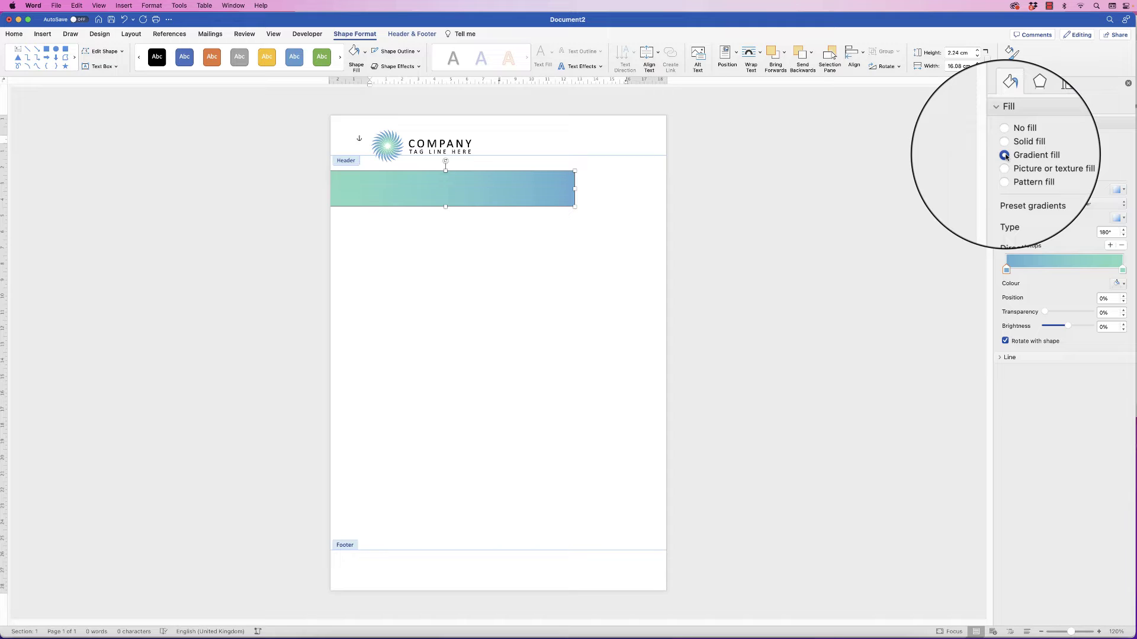
Review the gradient stop colours in More Colours, cancelling the picker without changes
left_click(1122, 270)
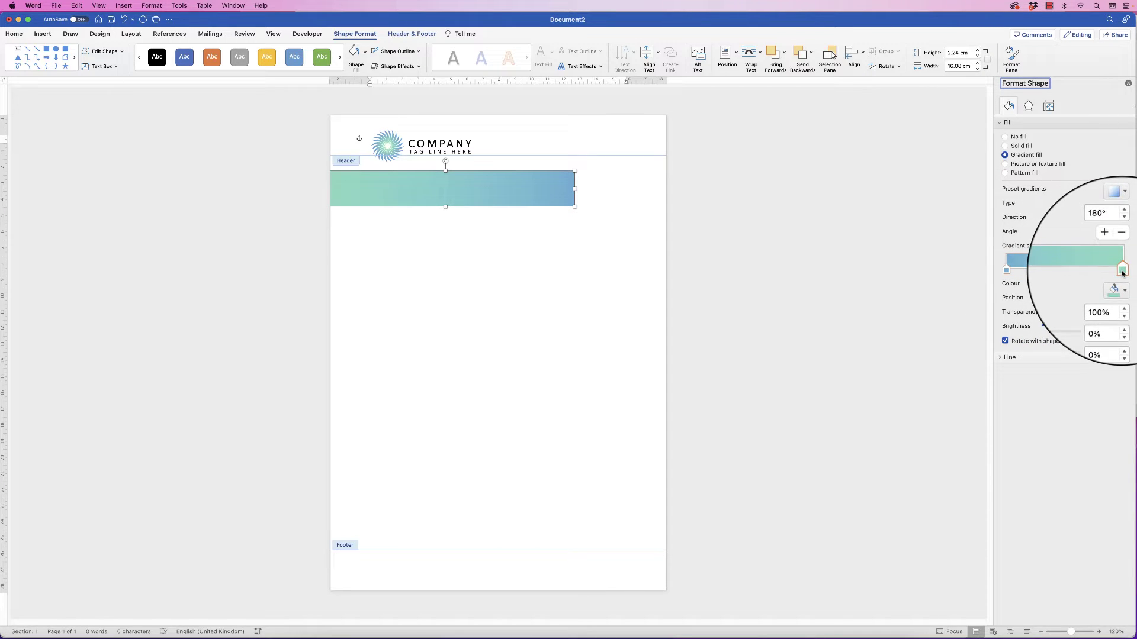
left_click(1006, 270)
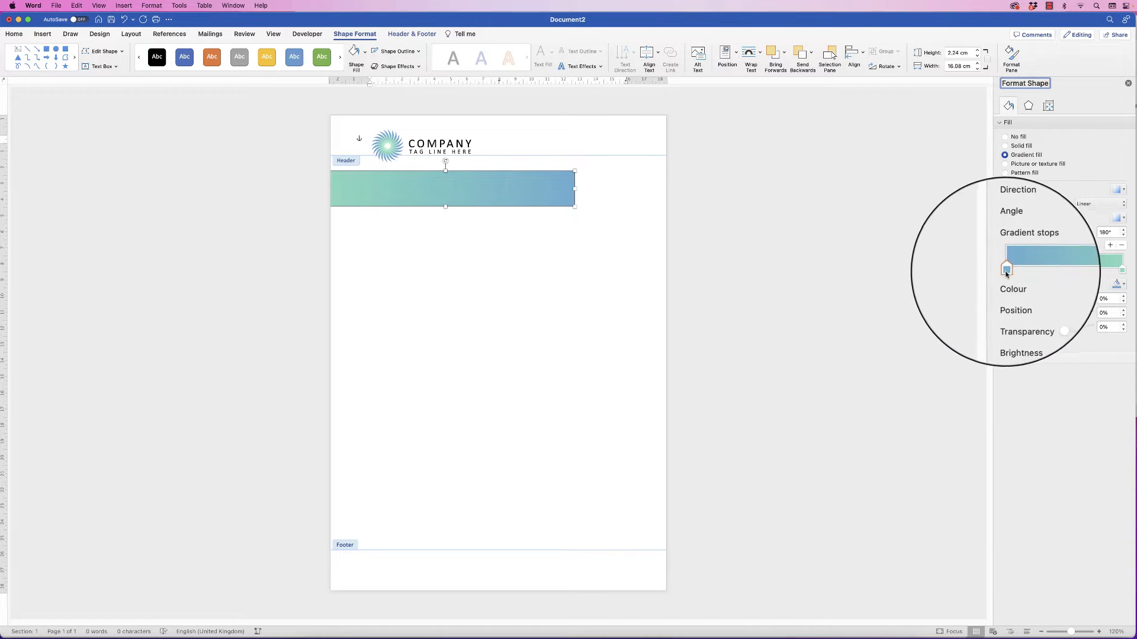
left_click(1121, 284)
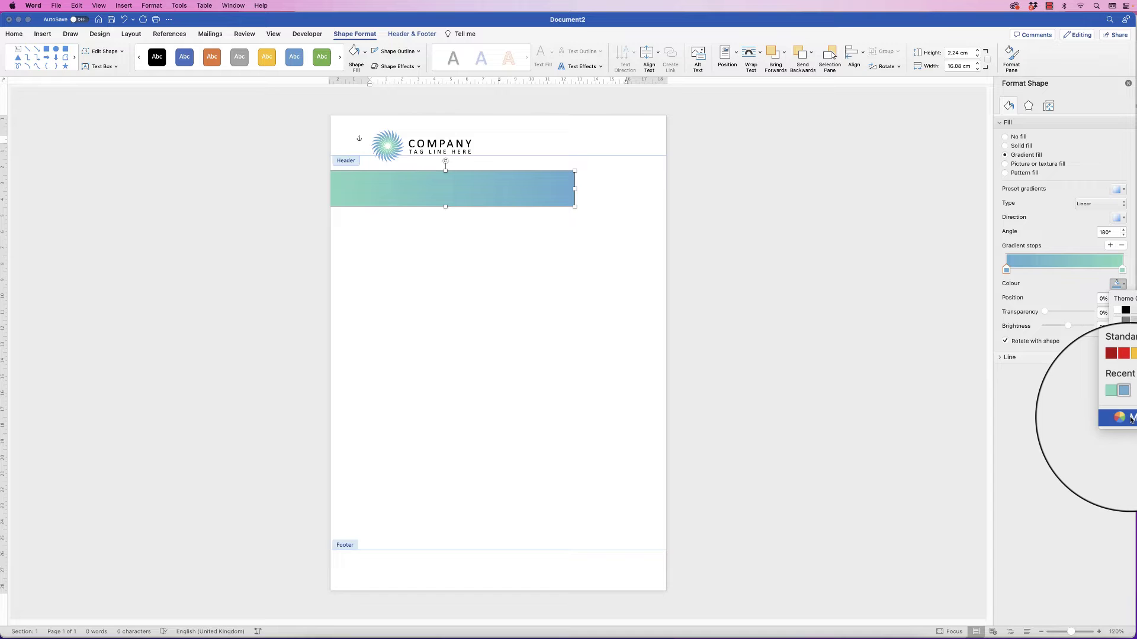
left_click(1129, 418)
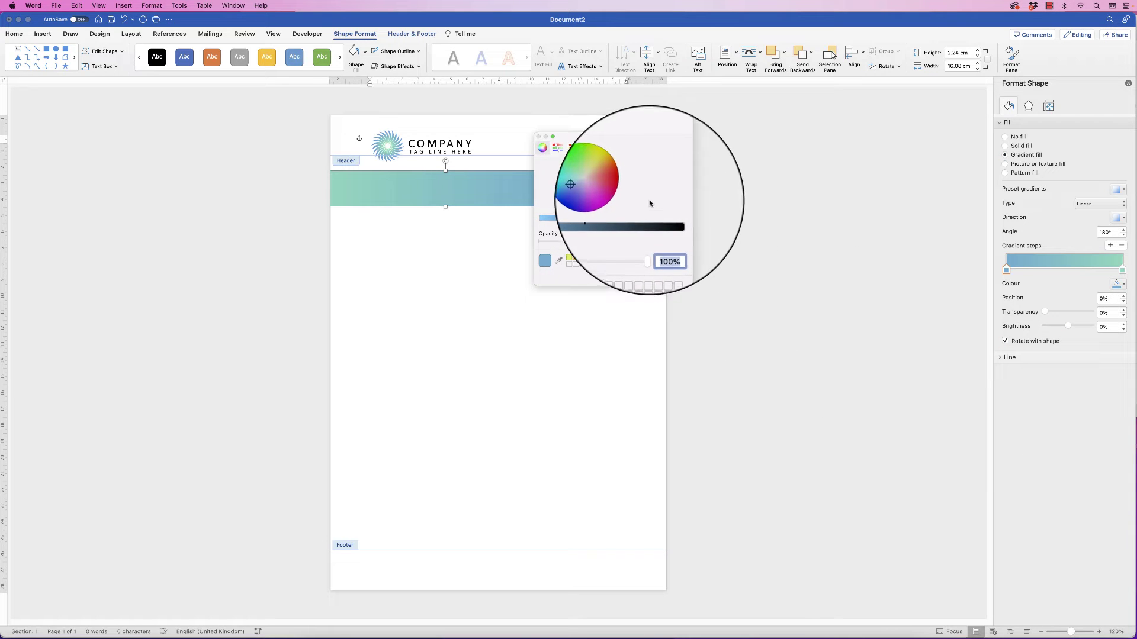
left_click(594, 195)
left_click_drag(567, 220, 557, 221)
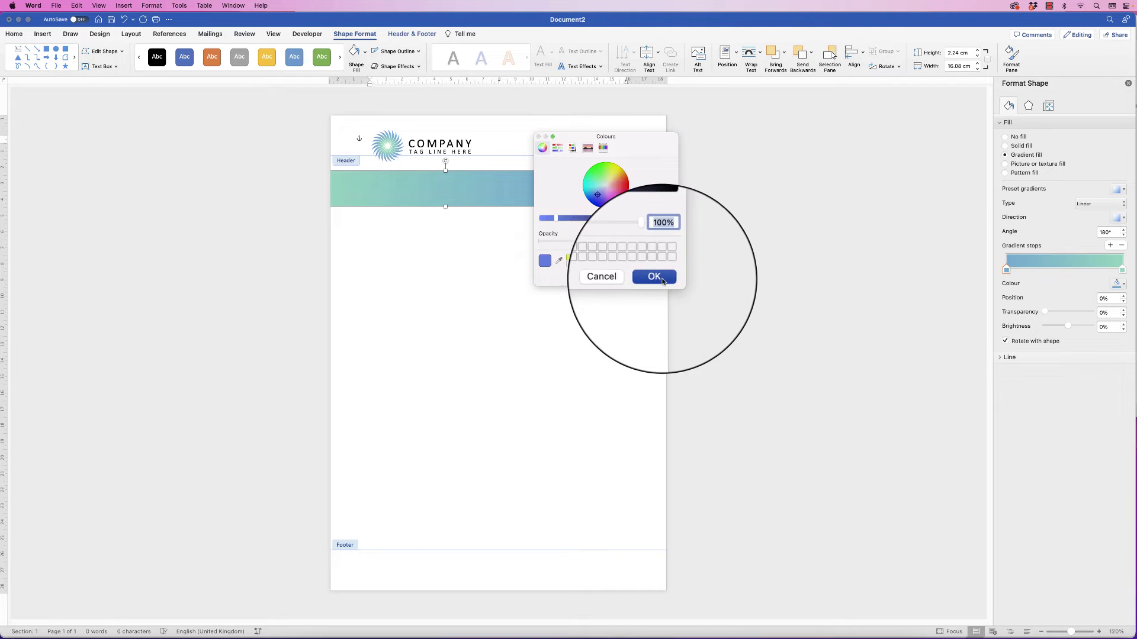
left_click(615, 277)
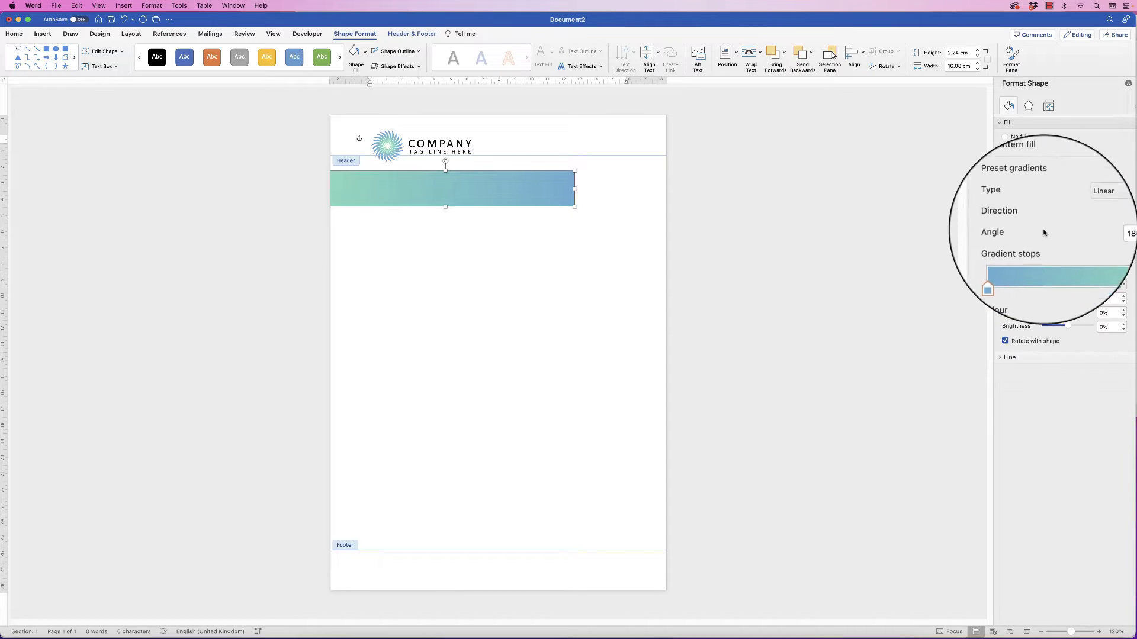
left_click(1083, 205)
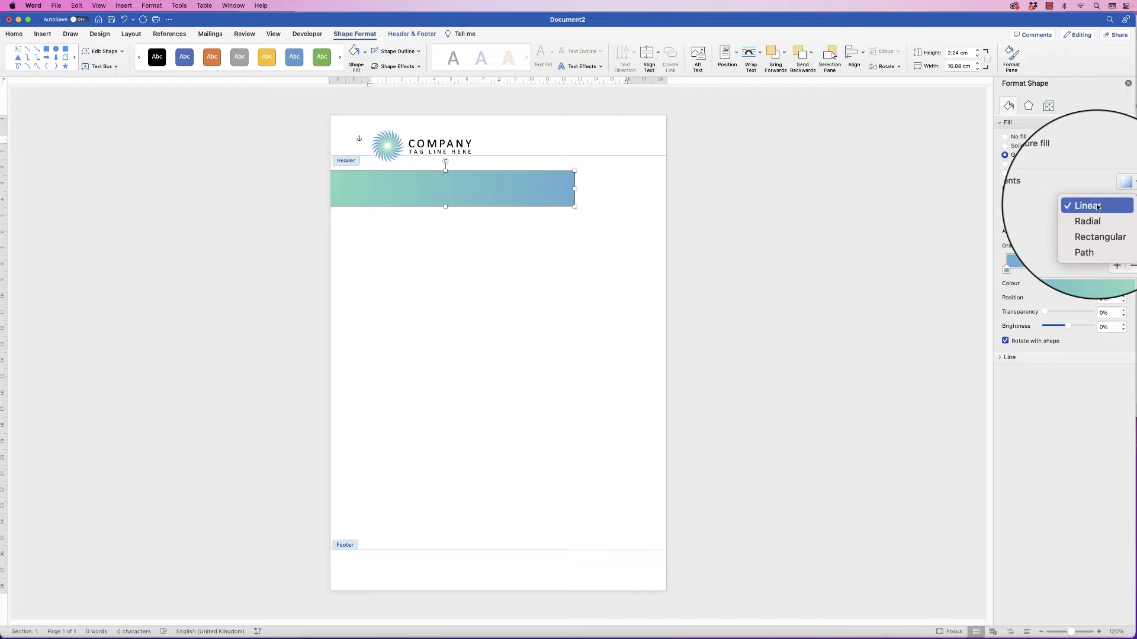
left_click(1083, 206)
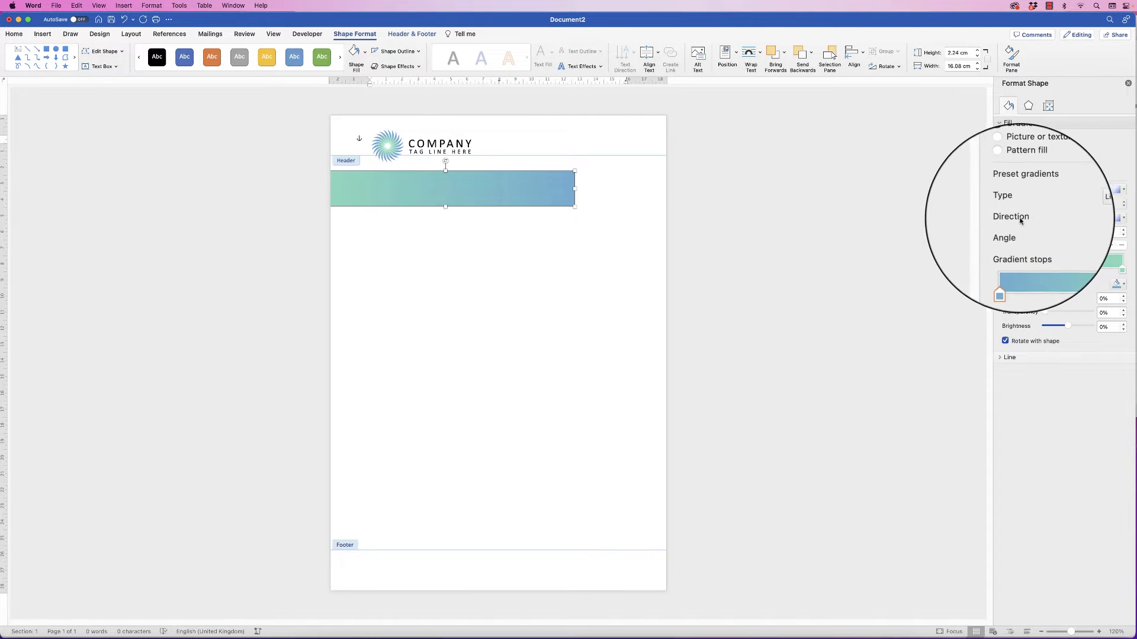
left_click(1108, 218)
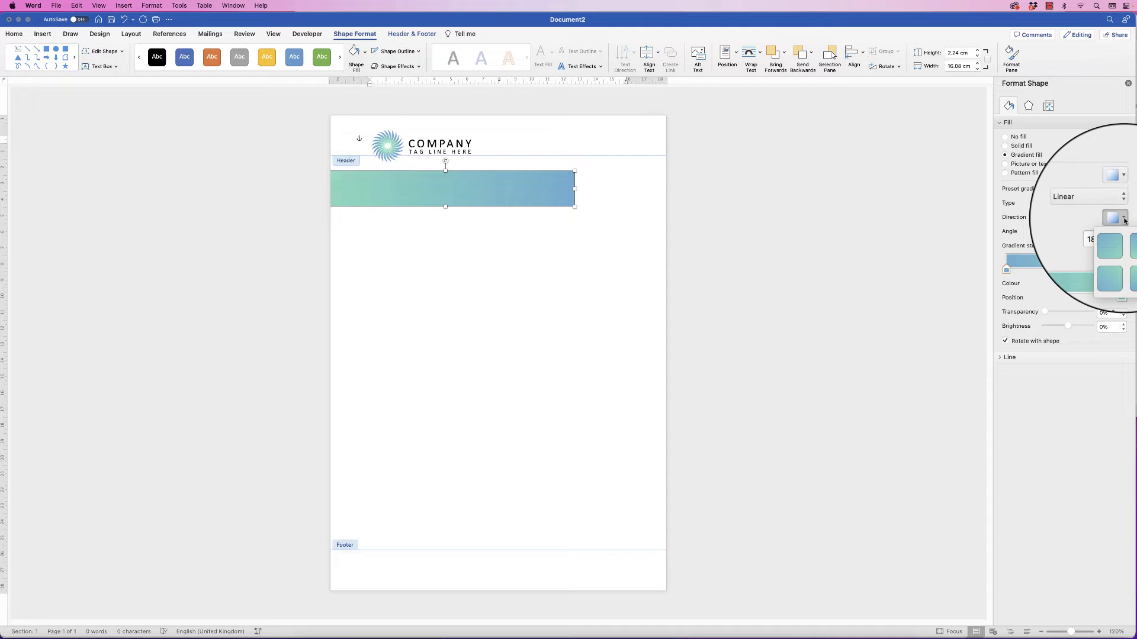
left_click_drag(1133, 210, 1030, 214)
left_click(1018, 220)
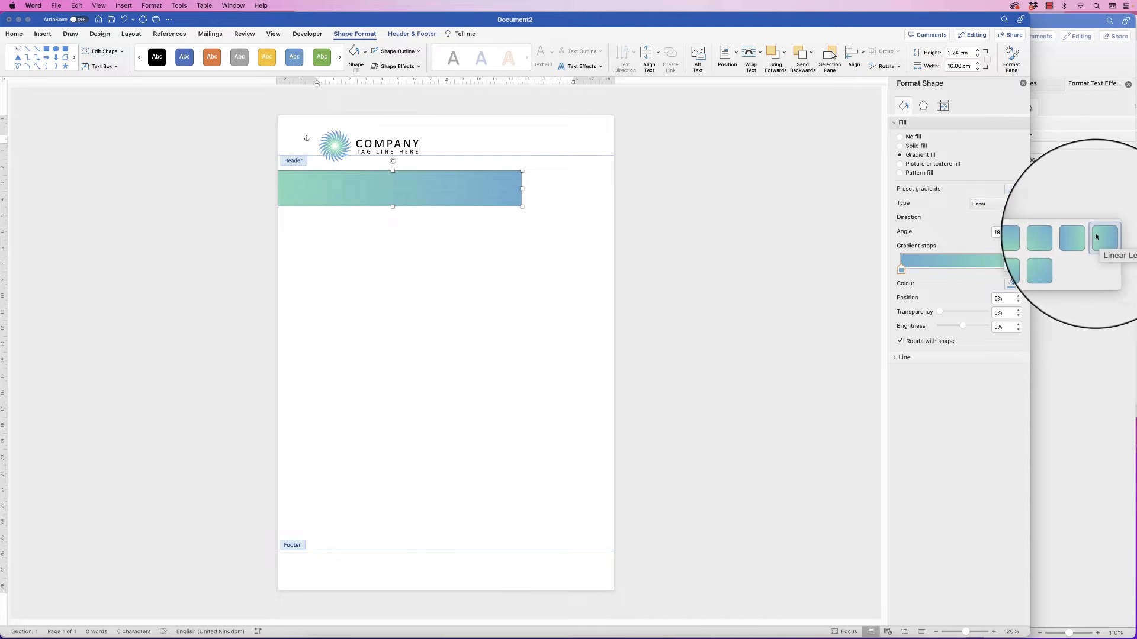
left_click(1019, 219)
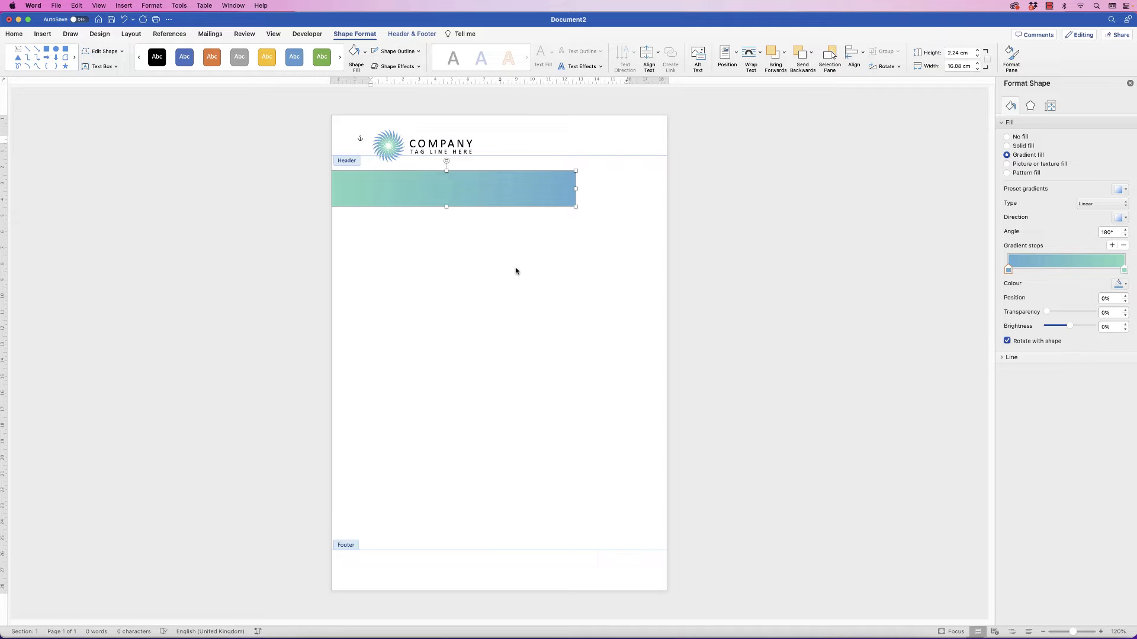
left_click(548, 128)
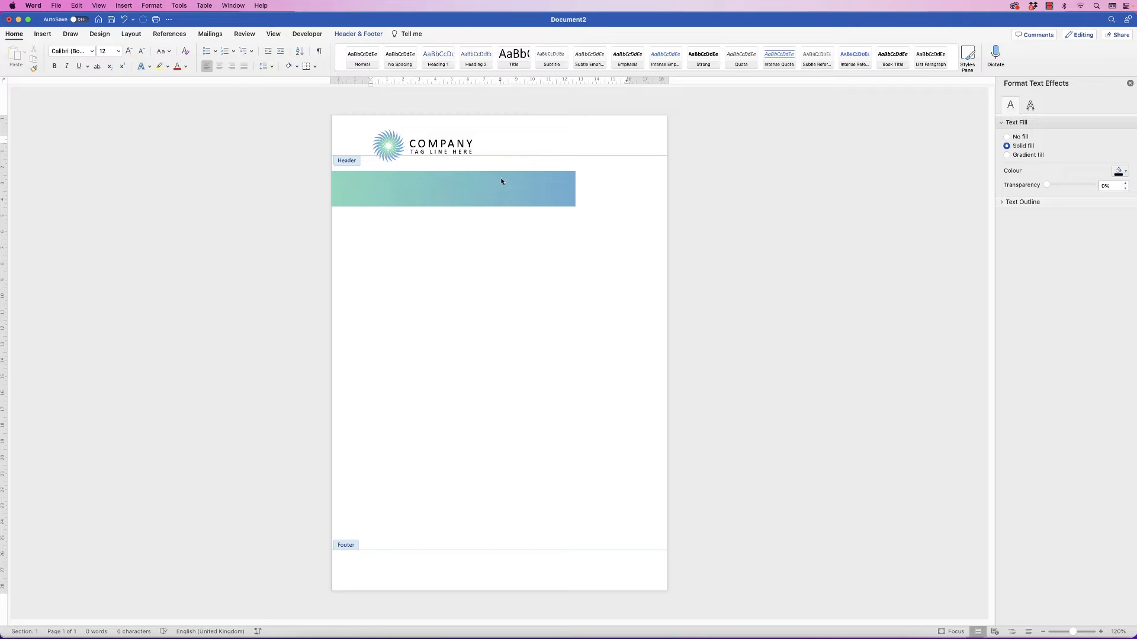
left_click(446, 189)
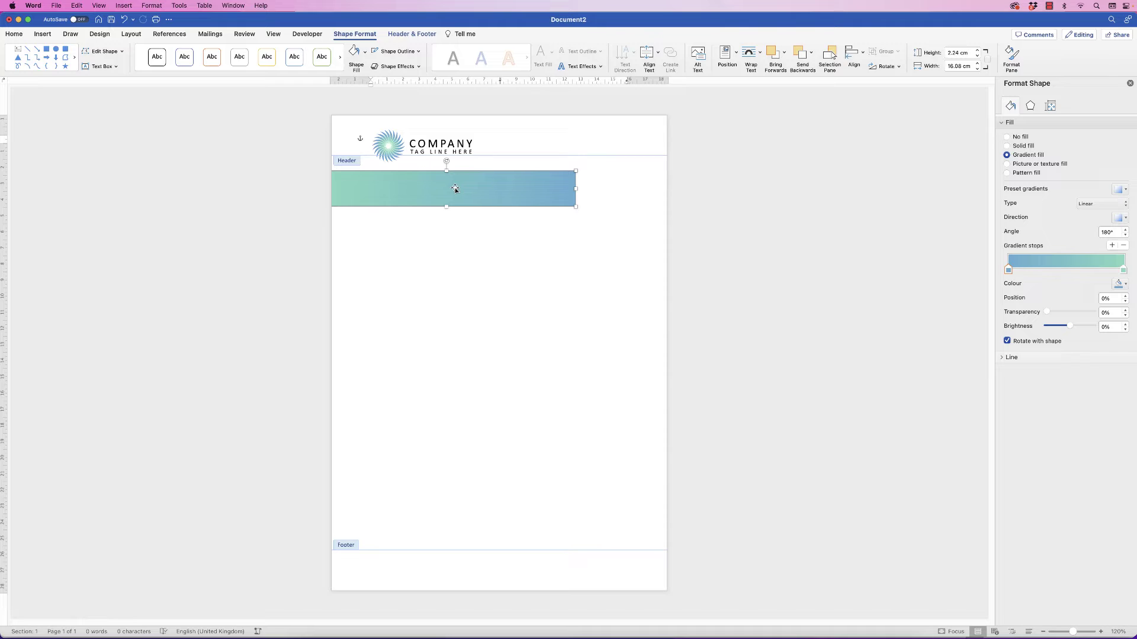
Stretch a gradient bar copy across the footer to 21.37 cm and place another beside the header bar
left_click_drag(453, 193, 556, 259)
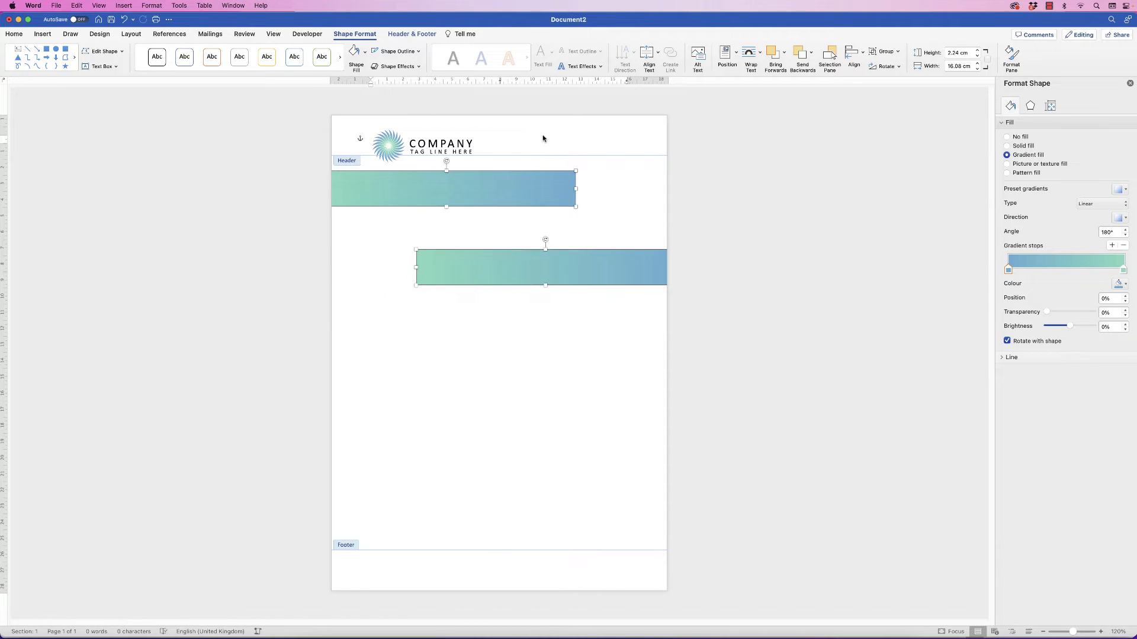
left_click(482, 270)
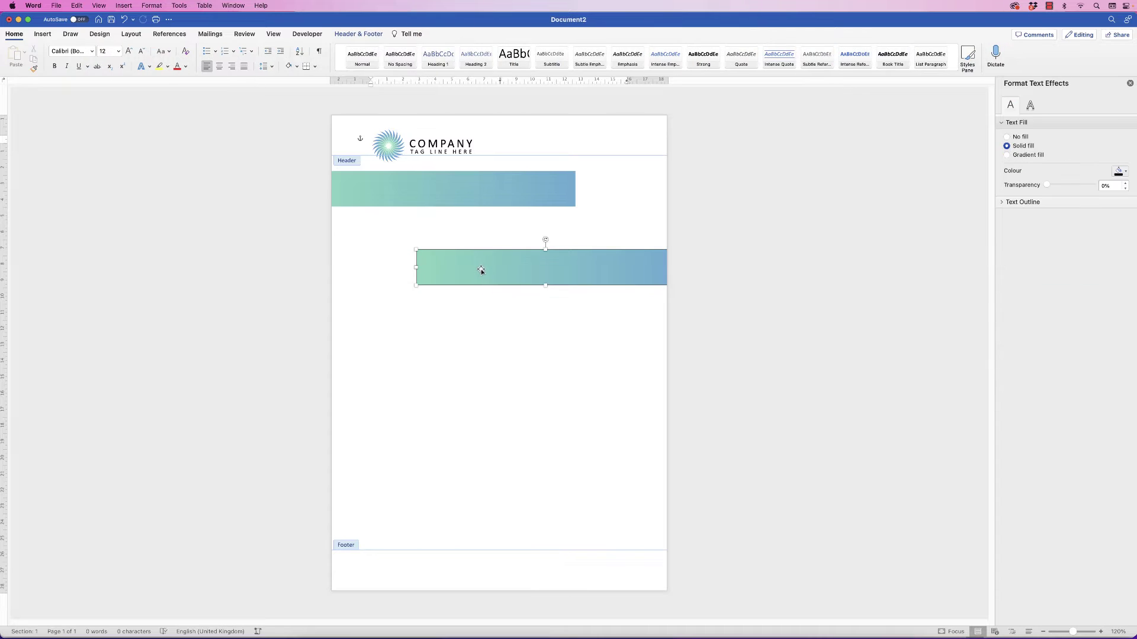
left_click(481, 266)
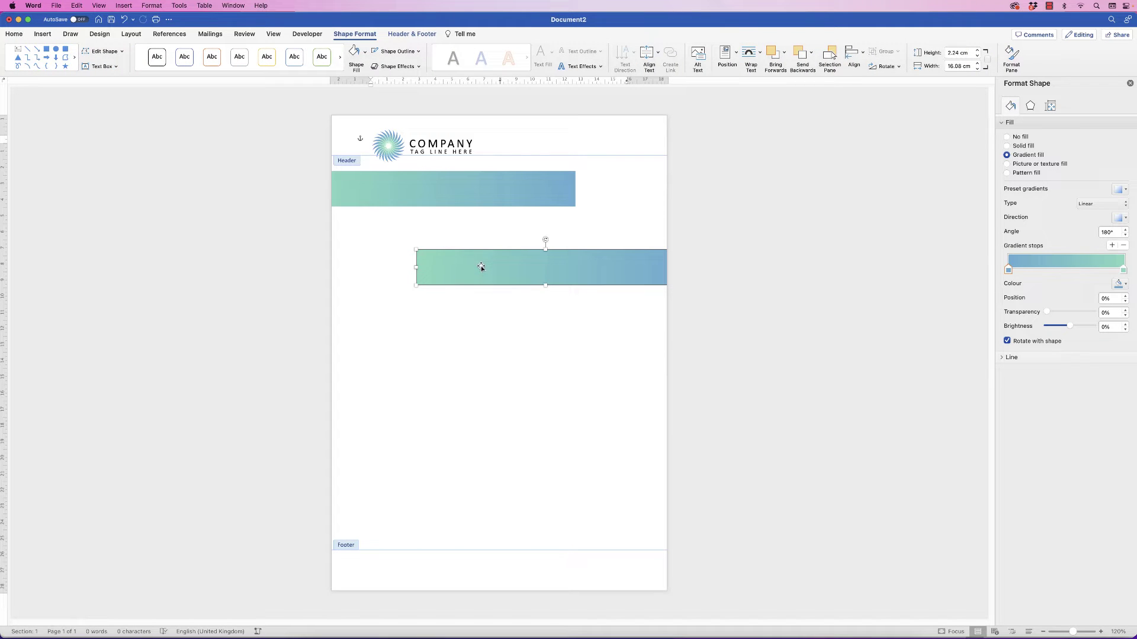
left_click(590, 148)
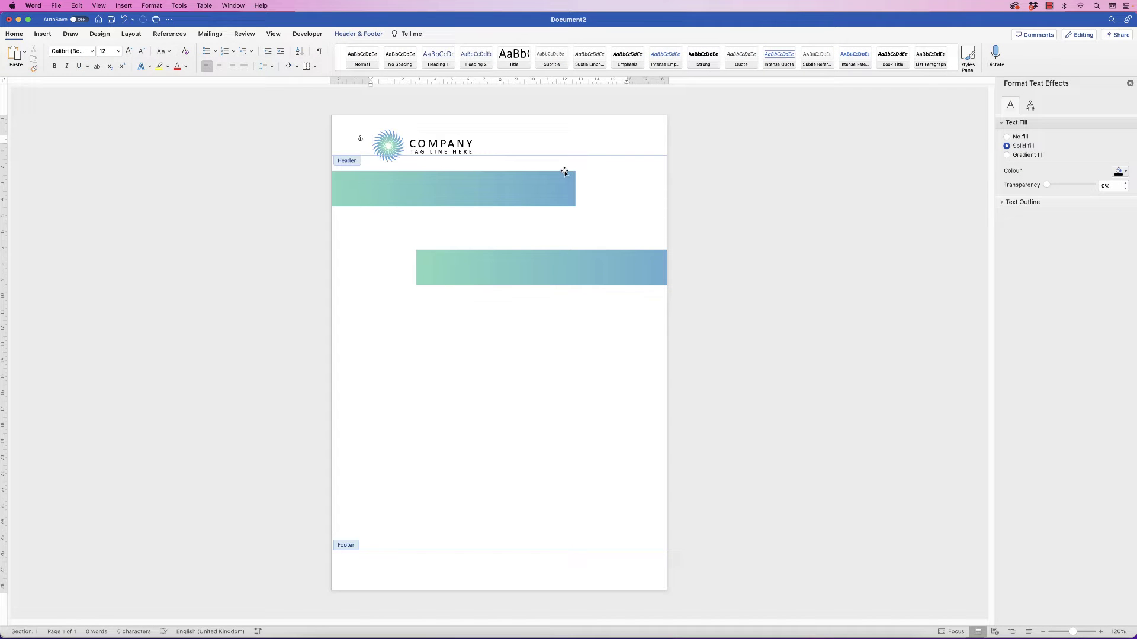
key("super+v")
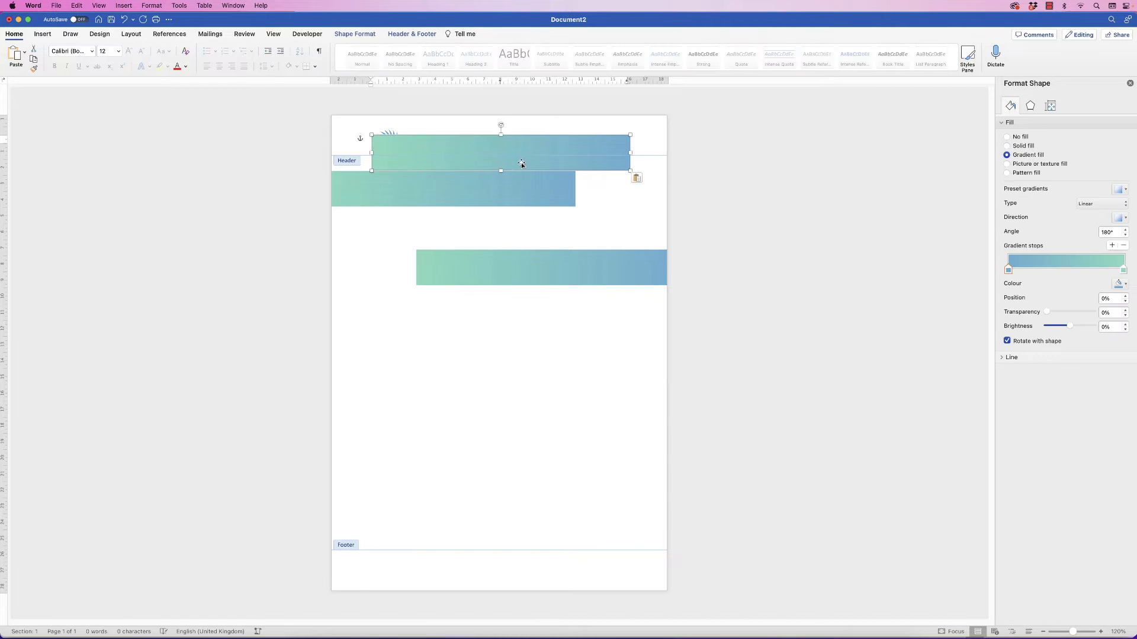
left_click_drag(520, 167, 472, 588)
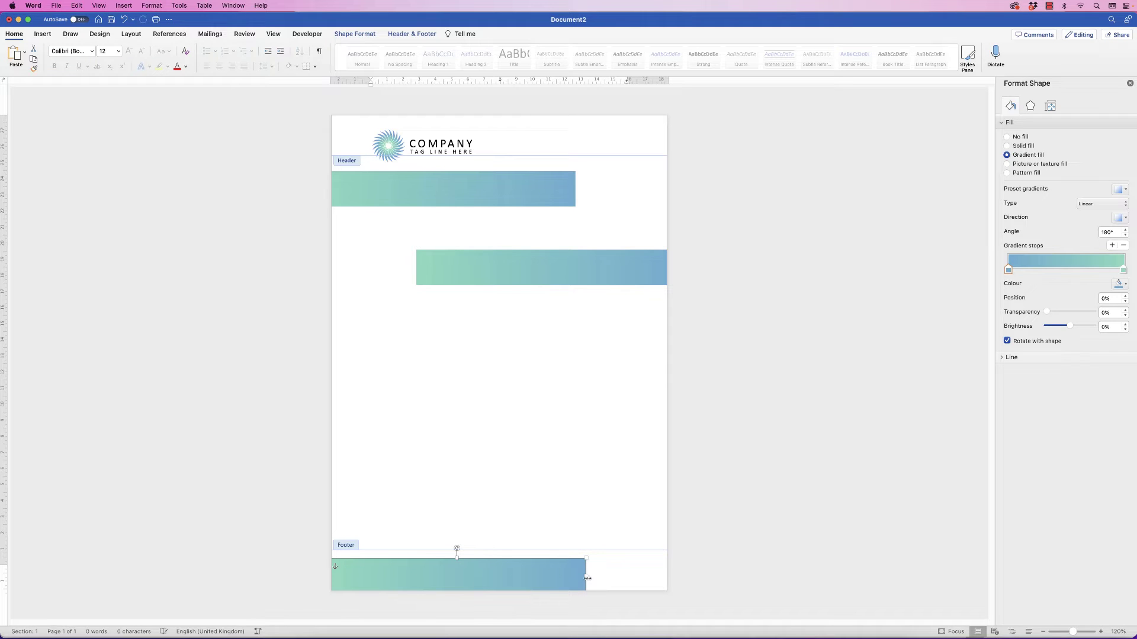
left_click_drag(586, 577, 669, 579)
left_click_drag(509, 269, 678, 190)
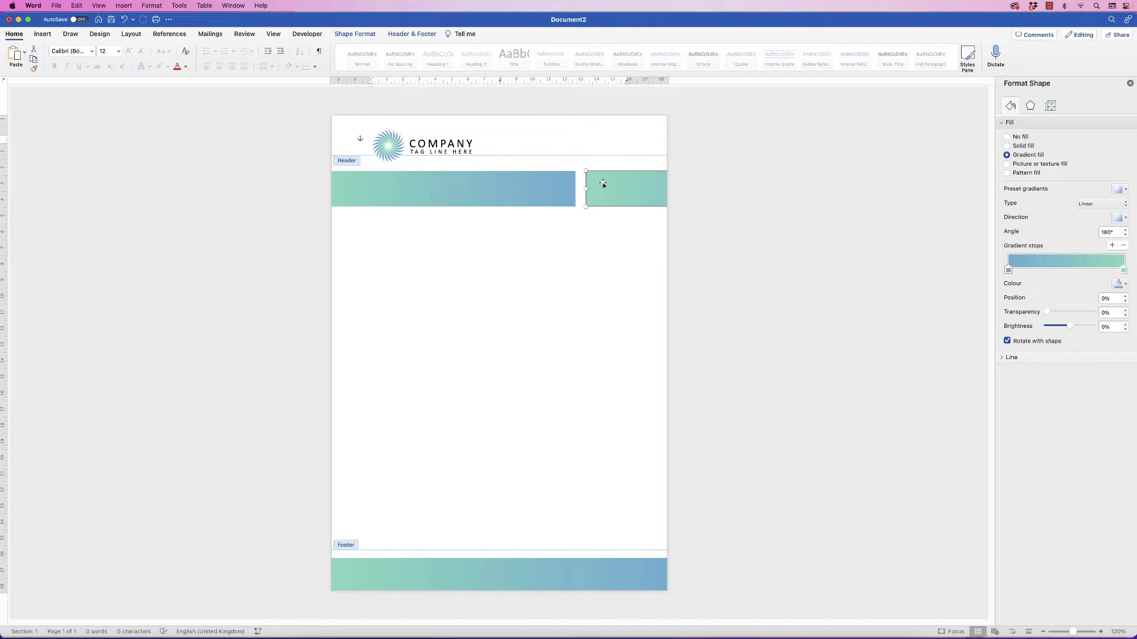
left_click(544, 187, "shift")
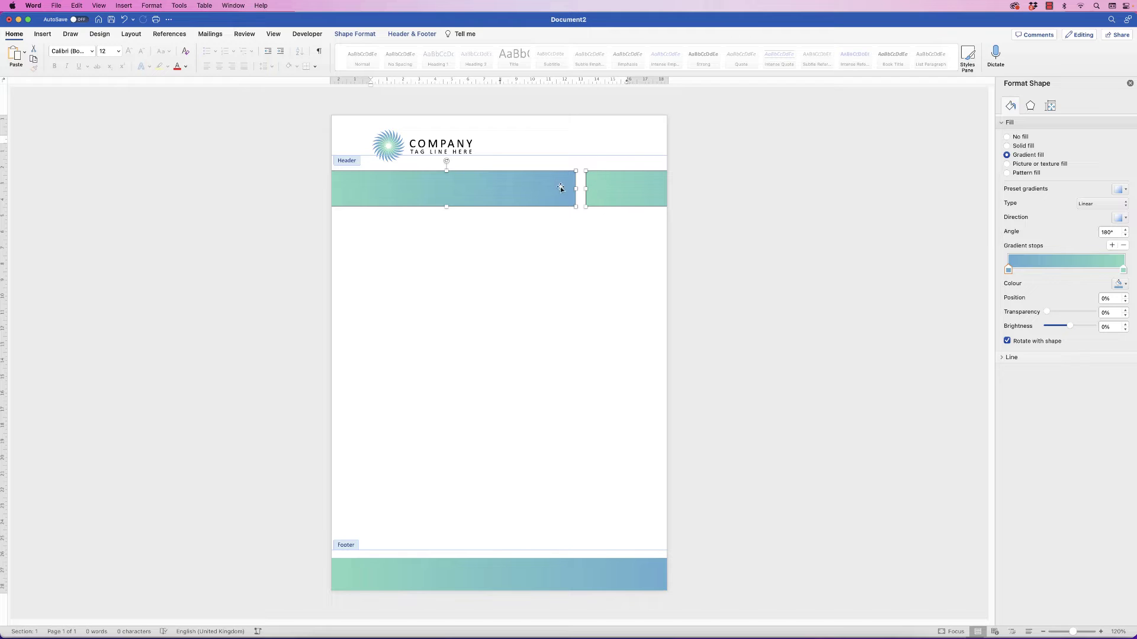
Top-align the two header bars, group them into one shape, and nudge the group up
left_click(354, 33)
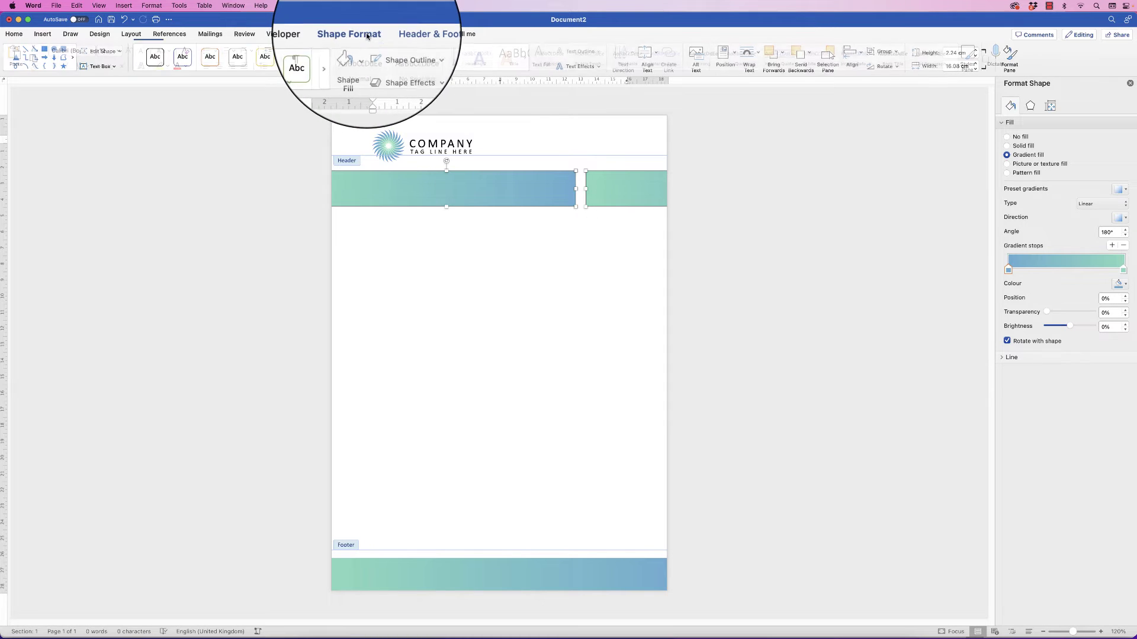
left_click(863, 52)
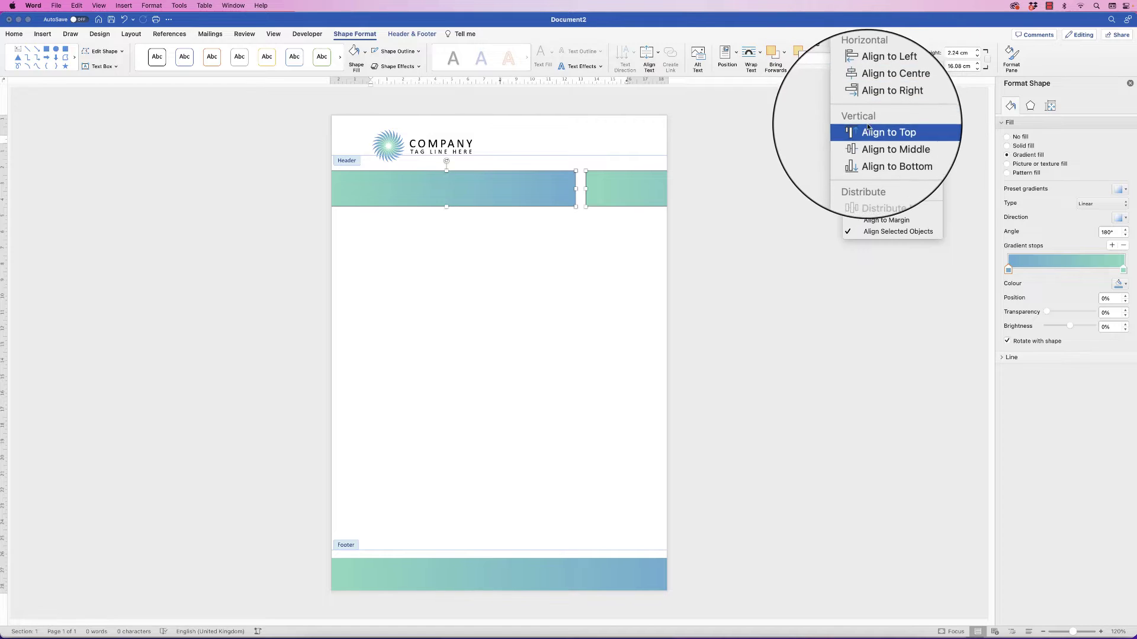
left_click(865, 131)
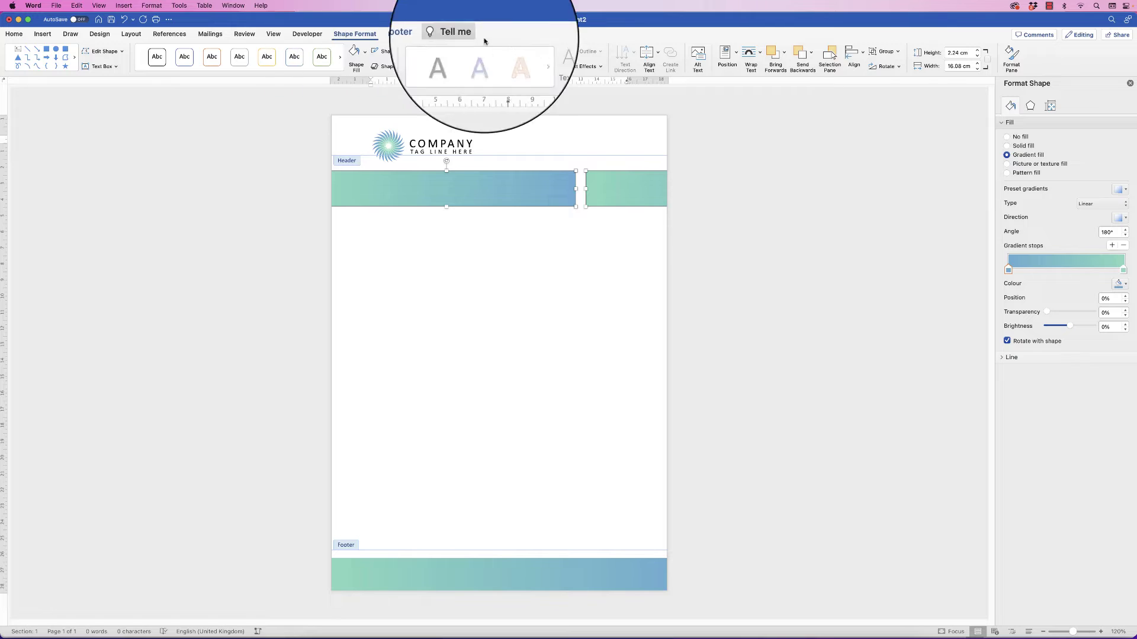
left_click(898, 53)
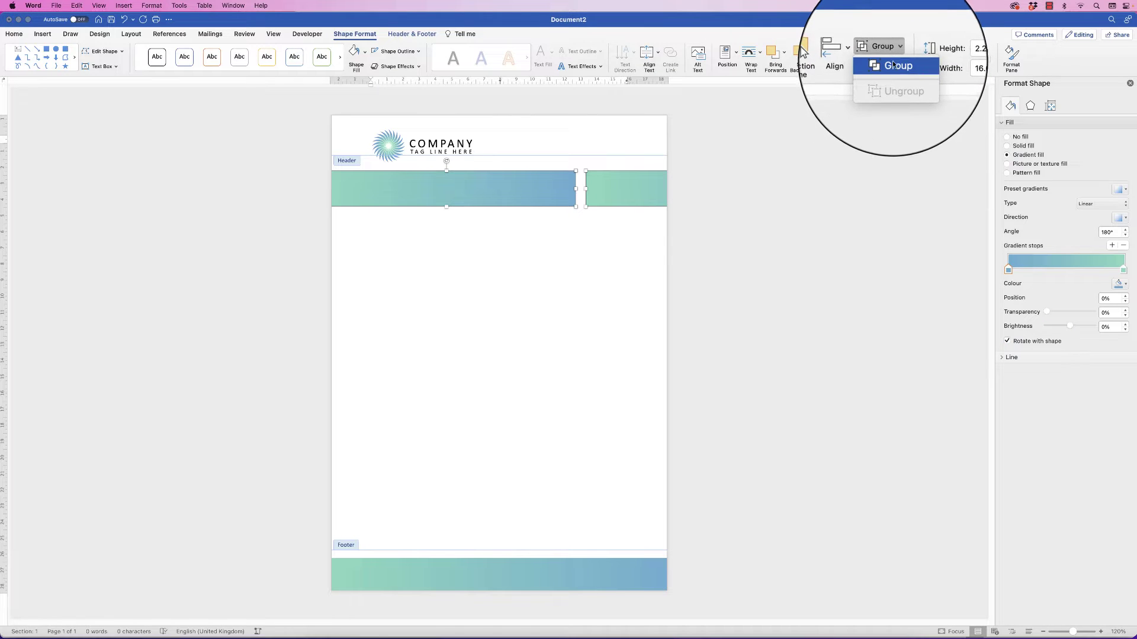
left_click(888, 71)
left_click_drag(630, 149, 639, 147)
left_click(655, 211)
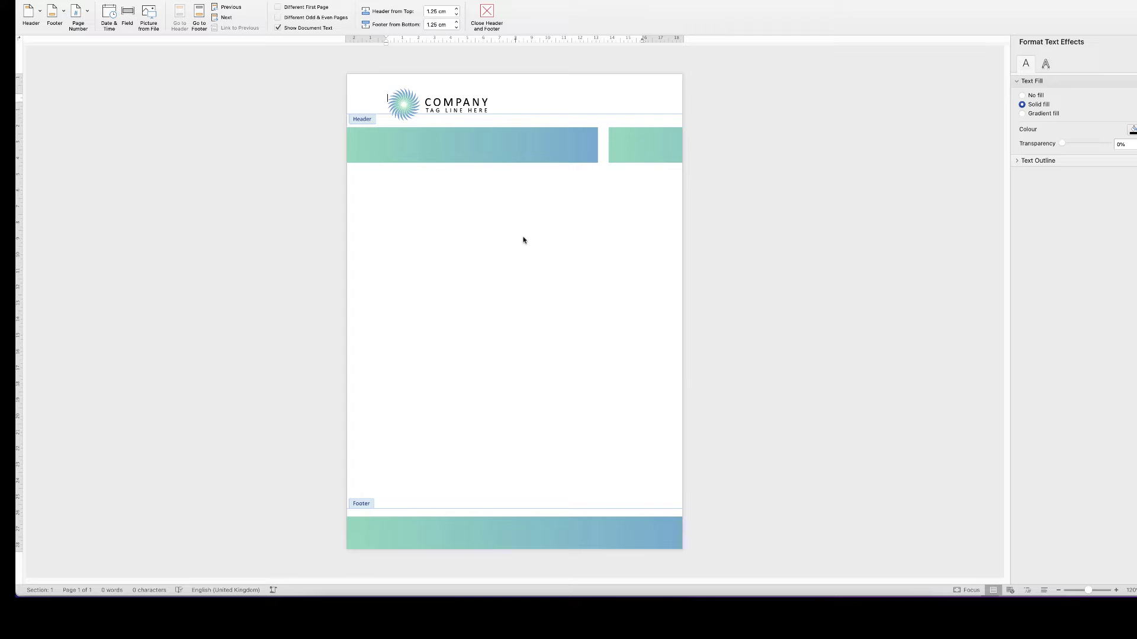
Leave header editing and drag the top margin down below the gradient bars
double_click(497, 287)
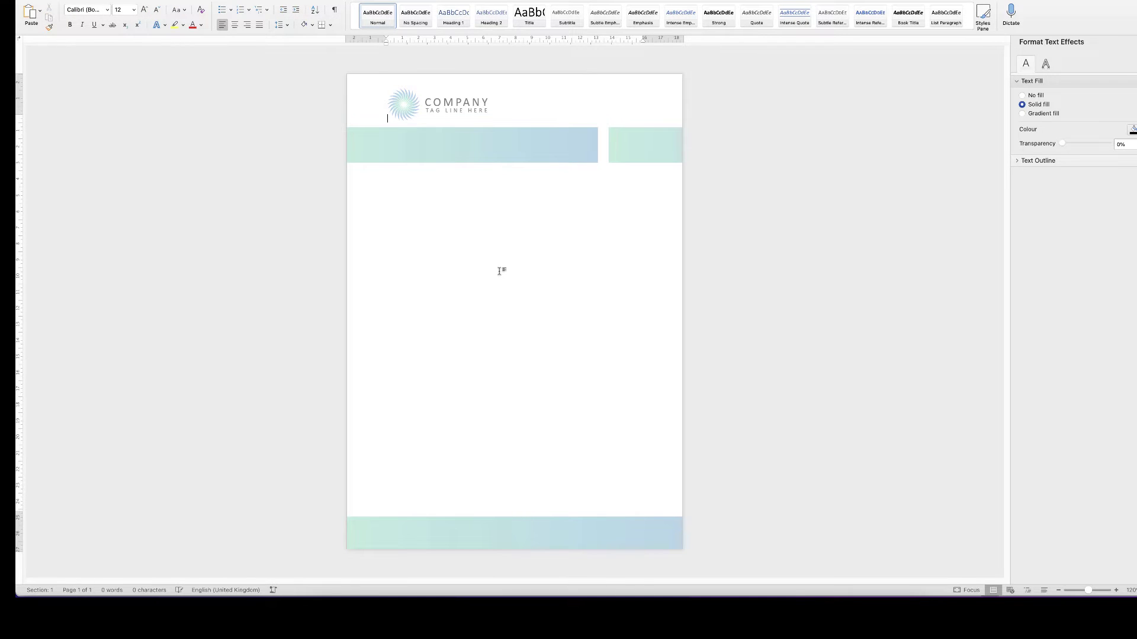
type("dsfhdfsdf")
key("BackSpace")
key("BackSpace")
key("BackSpace")
key("BackSpace")
key("BackSpace")
key("BackSpace")
key("BackSpace")
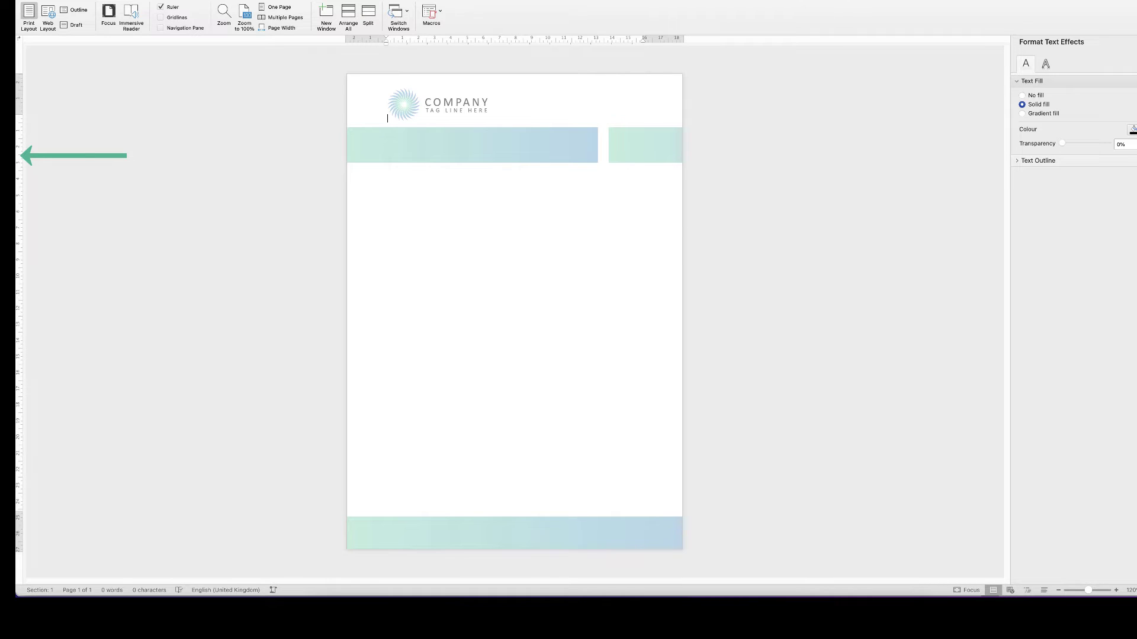
left_click_drag(19, 114, 19, 182)
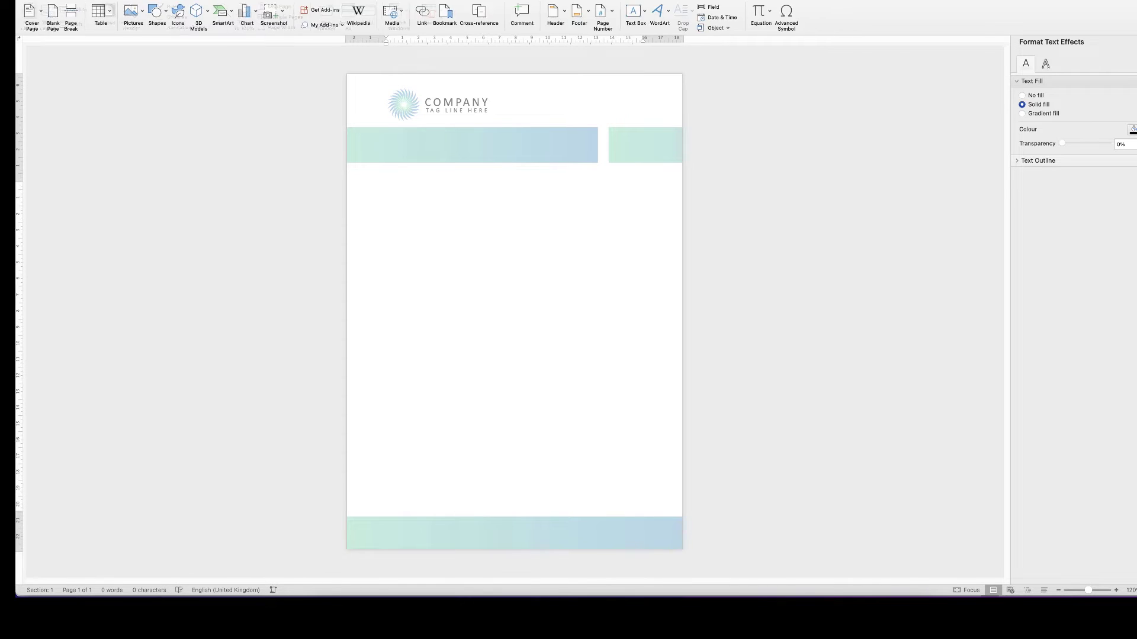
left_click(70, 17)
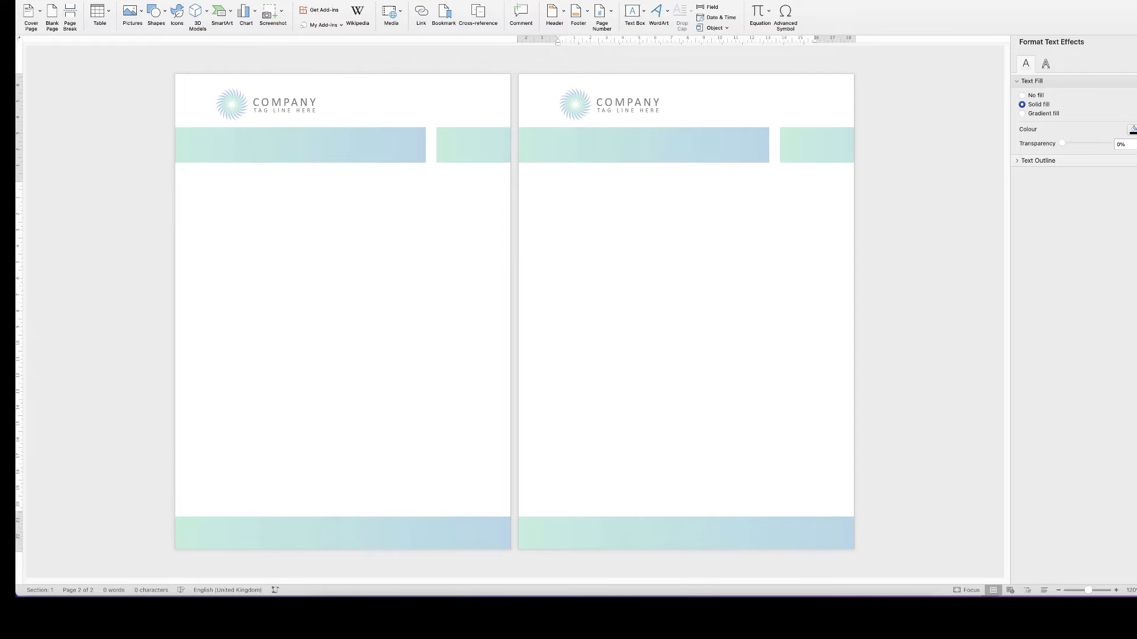
left_click(216, 185)
left_click(558, 186)
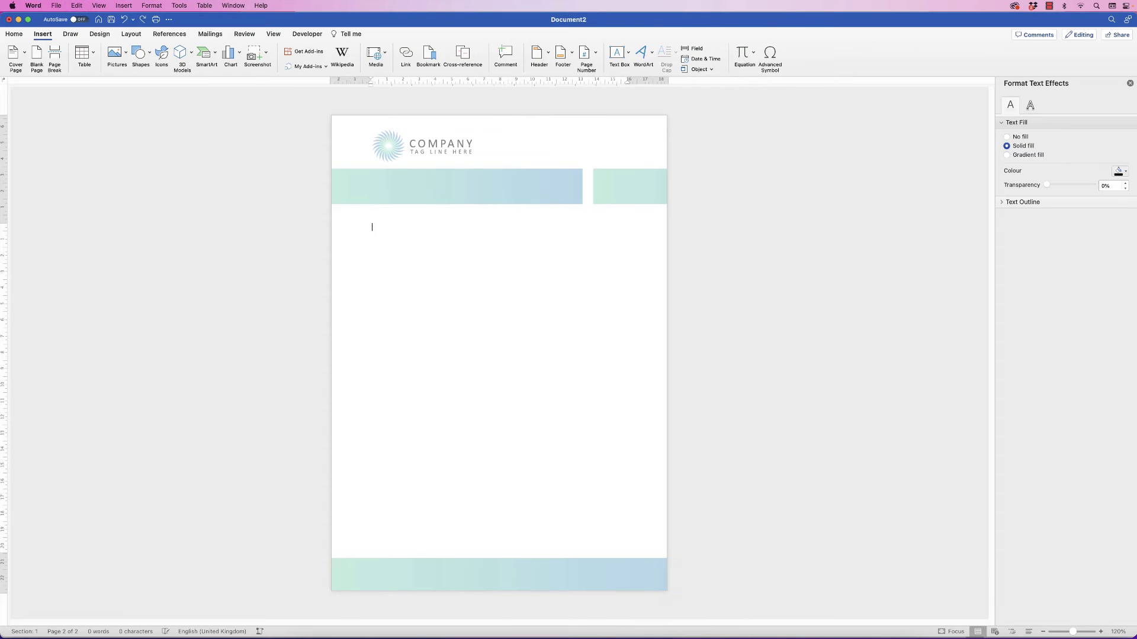
key("BackSpace")
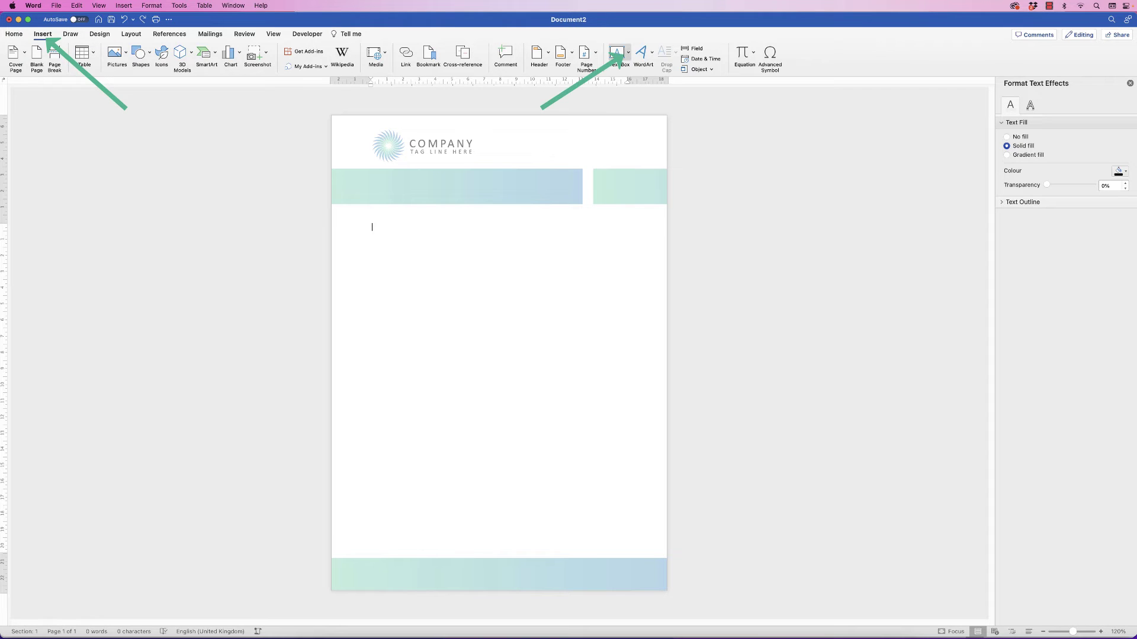
Draw a text box under the bars, paste the 'Dear Person' letter, and size it to 14.94 × 15.45 cm
left_click(628, 52)
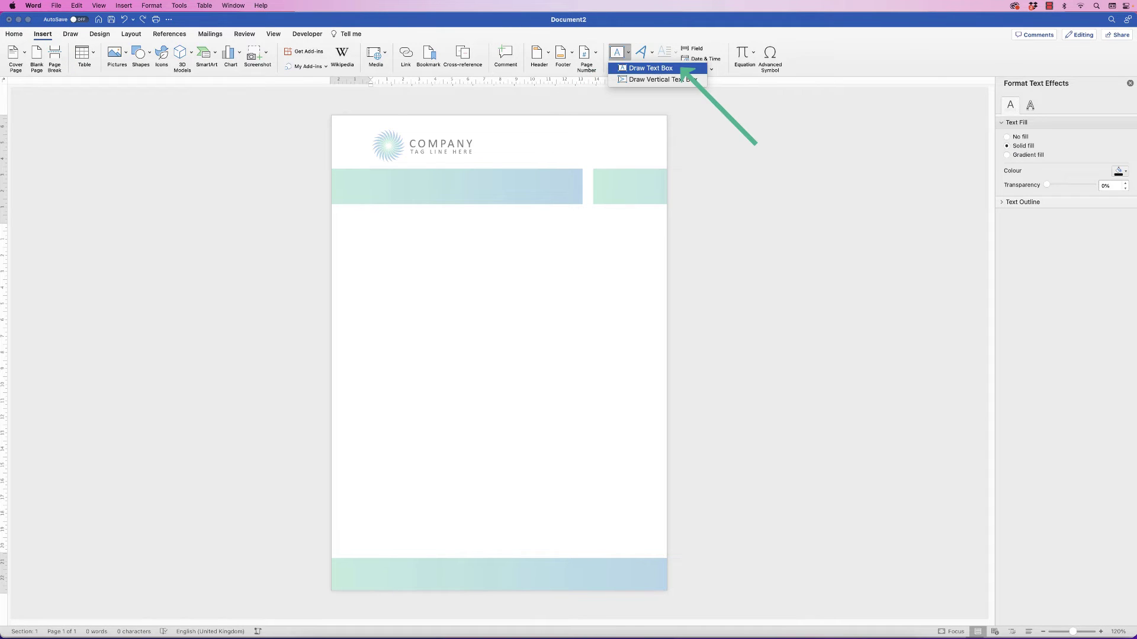
left_click(651, 68)
left_click_drag(364, 223, 634, 462)
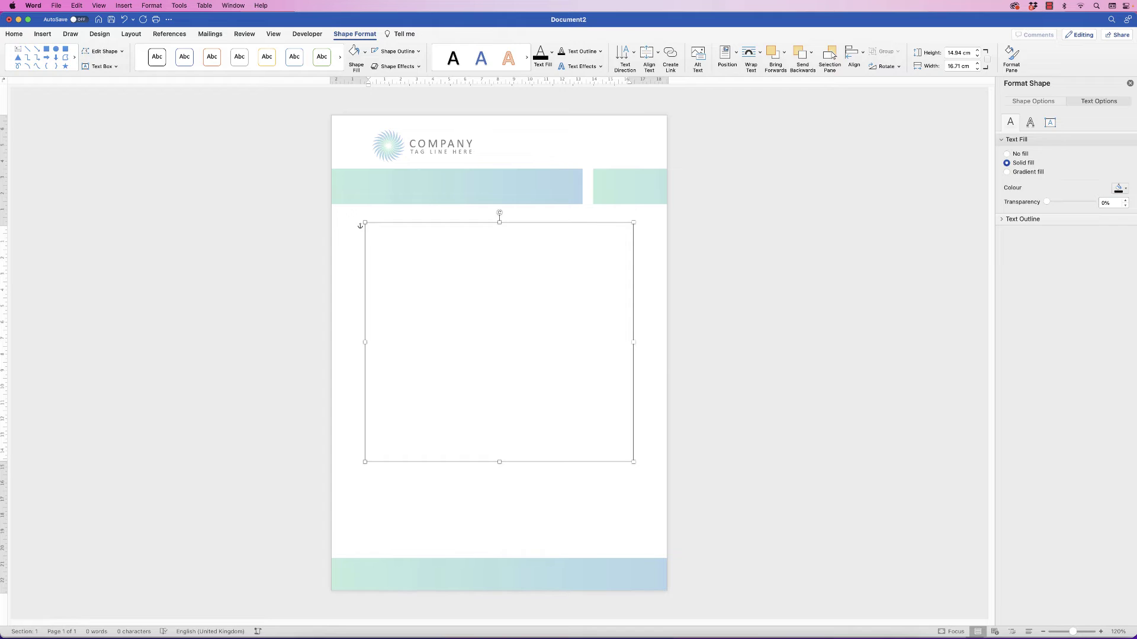
type("Dear Person  Video provides a powerful way to help you prove your point. When you click Online Video, you can paste in the embed code for the video you want to add. You can also type a keyword to search online for the video that best fits your document.  To make your document look professionally produced, Word provides header, footer, cover page and text box designs that complement each other. For example, you can add a matching cover page, header and sidebar. Click Insert, then choose the elements you want from the different galleries.  Themes and styles also help to keep your document coordinated. When you click Design and choose a new Theme, the pictures, charts and SmartArt graphics change to match your new theme. When you apply styles, your headings change to match the new theme.  Save time in Word with new buttons that show up where you need them. To change the way a picture fits in your document, click it and a button for layout options appears next to it. When you work on a table, click where you want to add a row or a column, then click the plus sign.  Reading is easier, too, in the new Reading view. You can collapse parts of the document and focus on the text you want. If you need to stop reading before you reach the end, Word remembers where you finished – even on another device.")
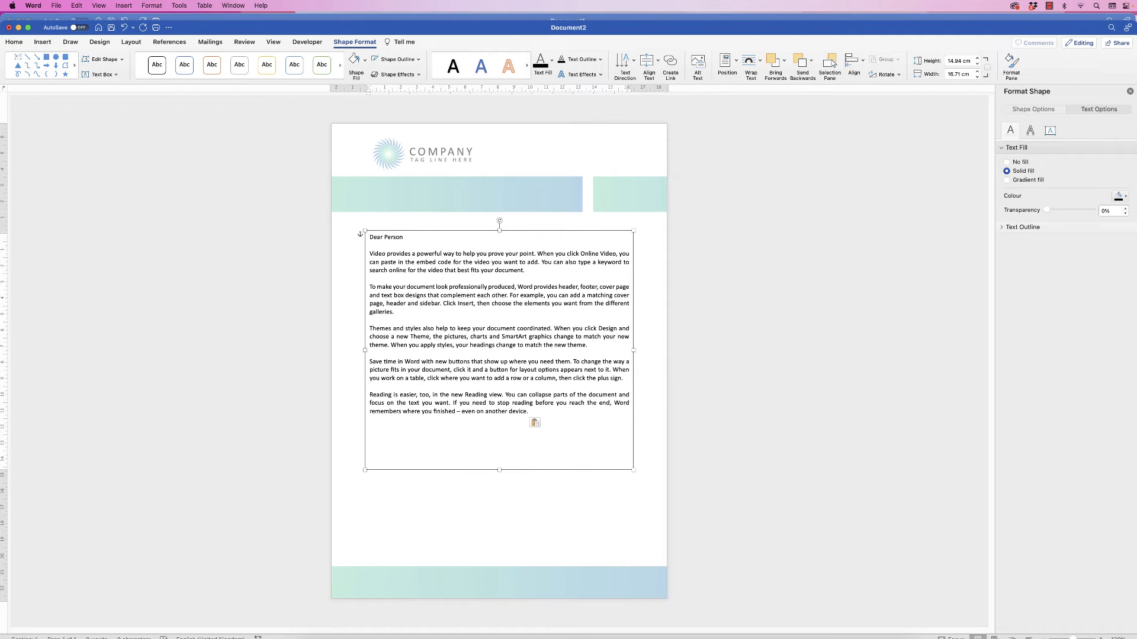
left_click_drag(634, 350, 616, 350)
left_click_drag(489, 309, 495, 309)
left_click_drag(622, 350, 557, 355)
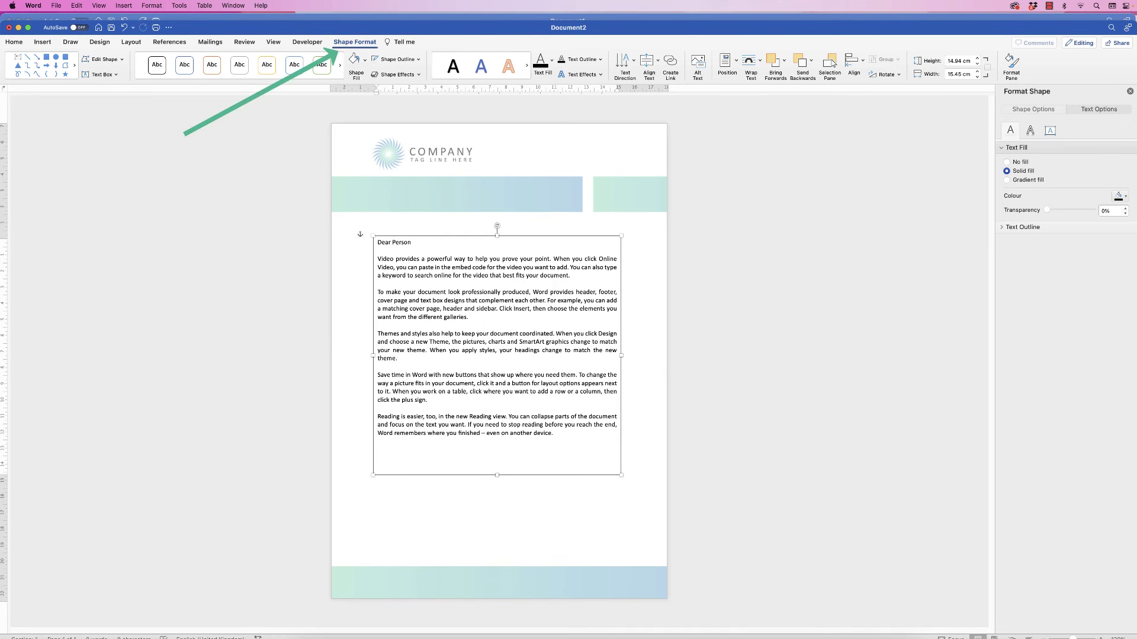
Centre the letter text box horizontally on the page
left_click(851, 60)
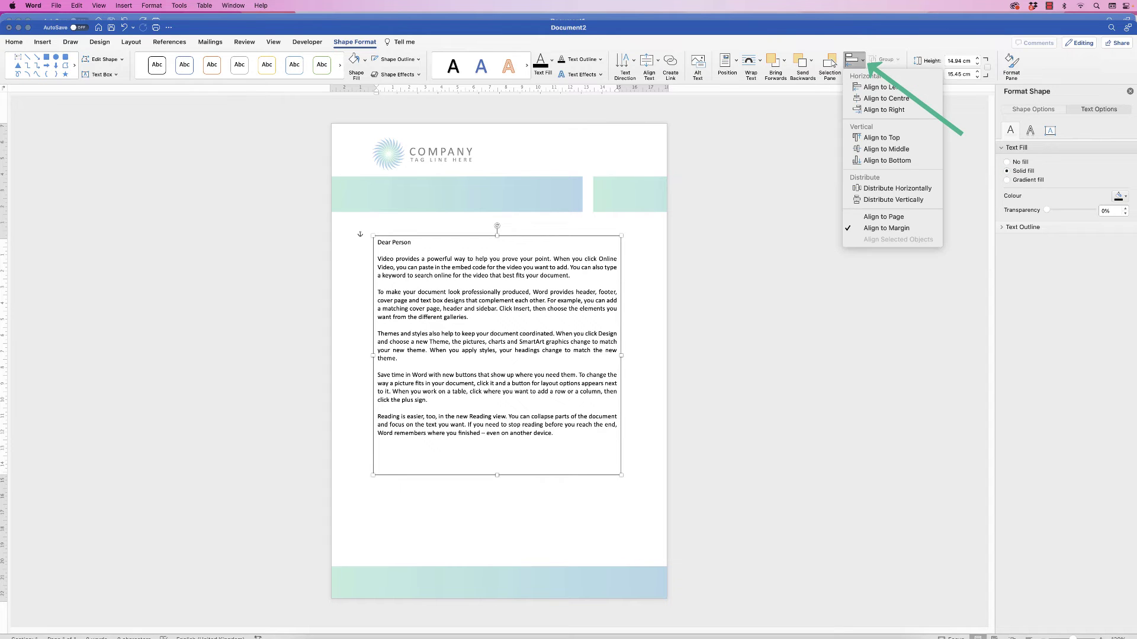
left_click(886, 98)
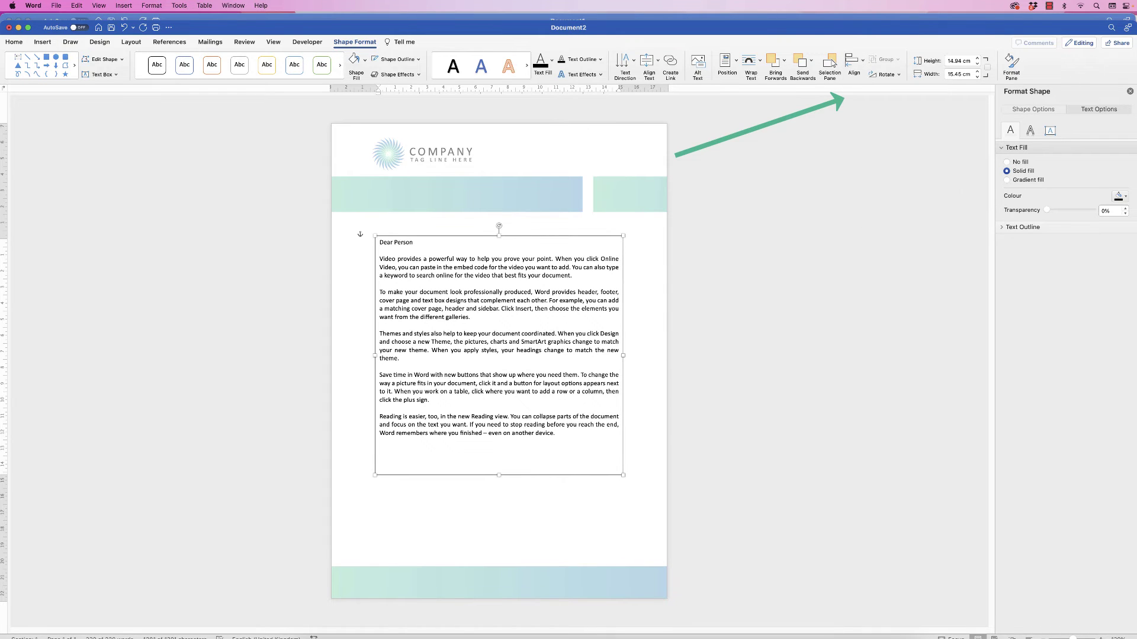
key("Escape")
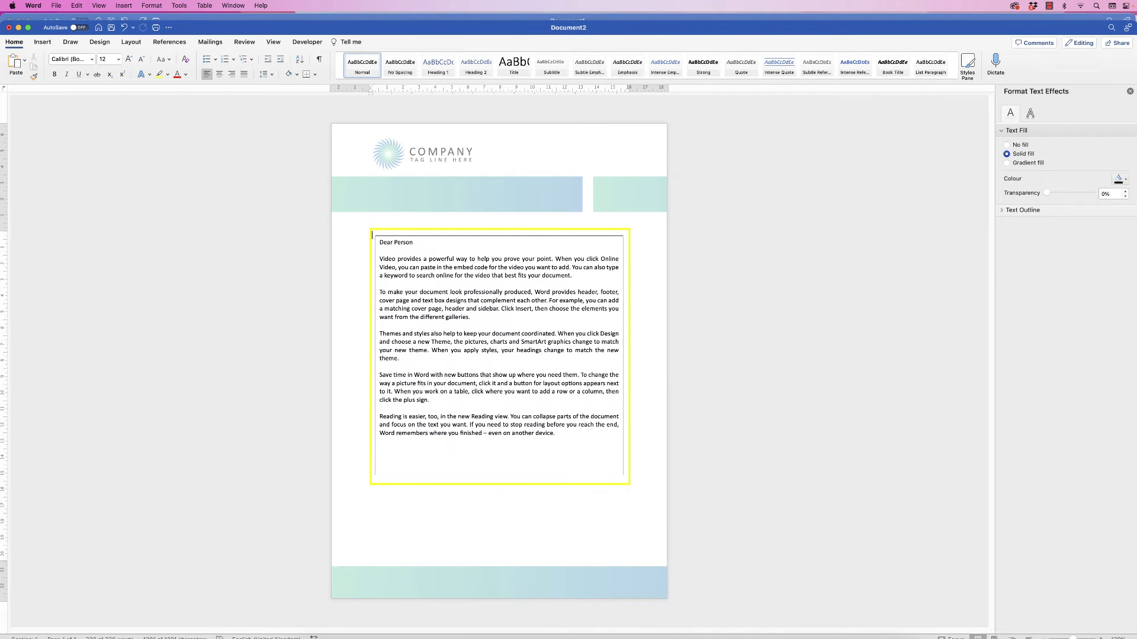
Check the box's outline and fill options, then shorten it to 13.03 cm to end below the text
left_click(414, 236)
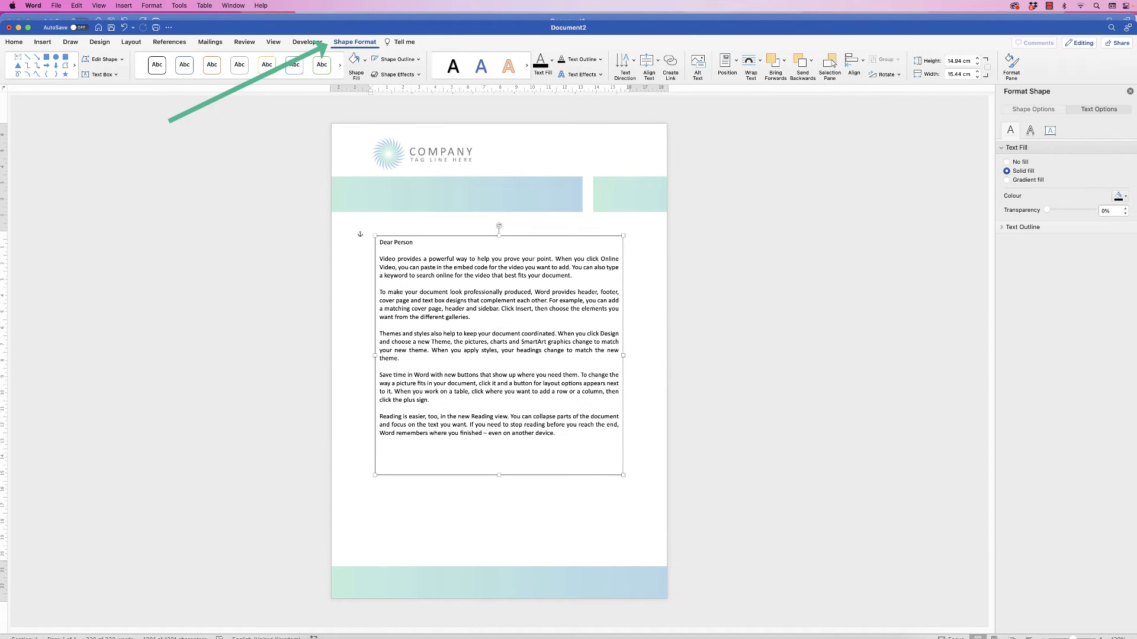
left_click(397, 59)
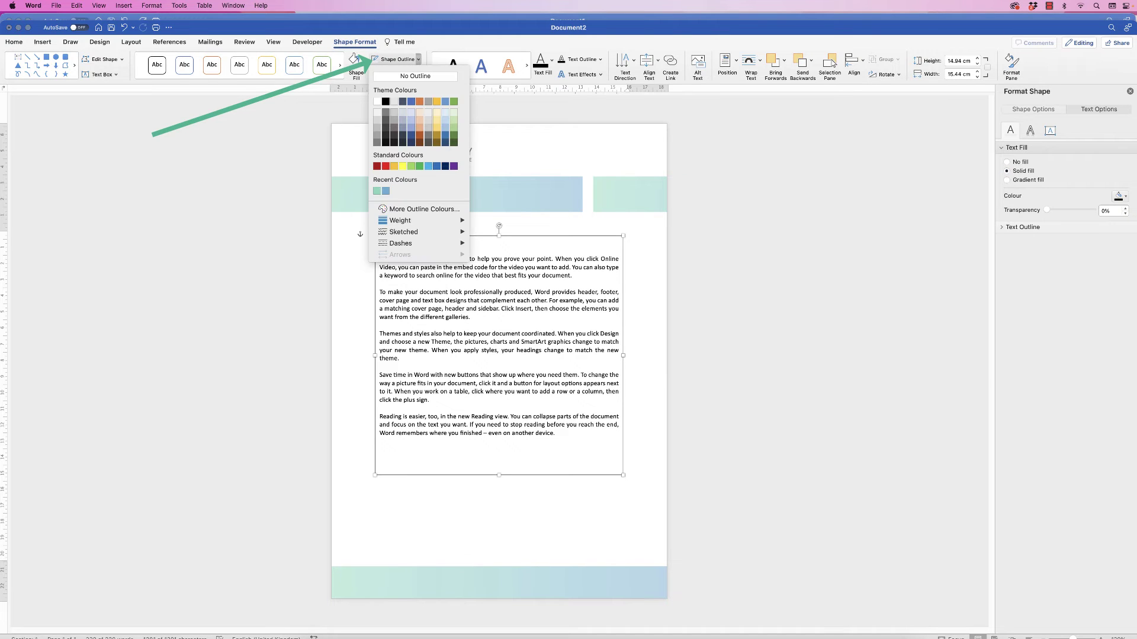
key("Escape")
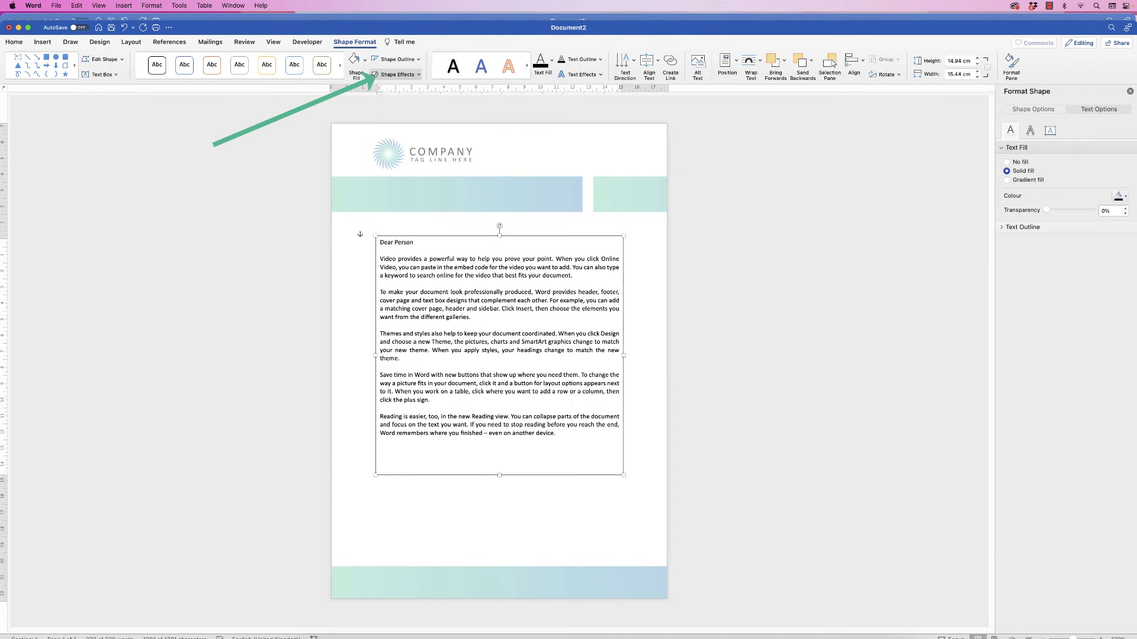
left_click(354, 59)
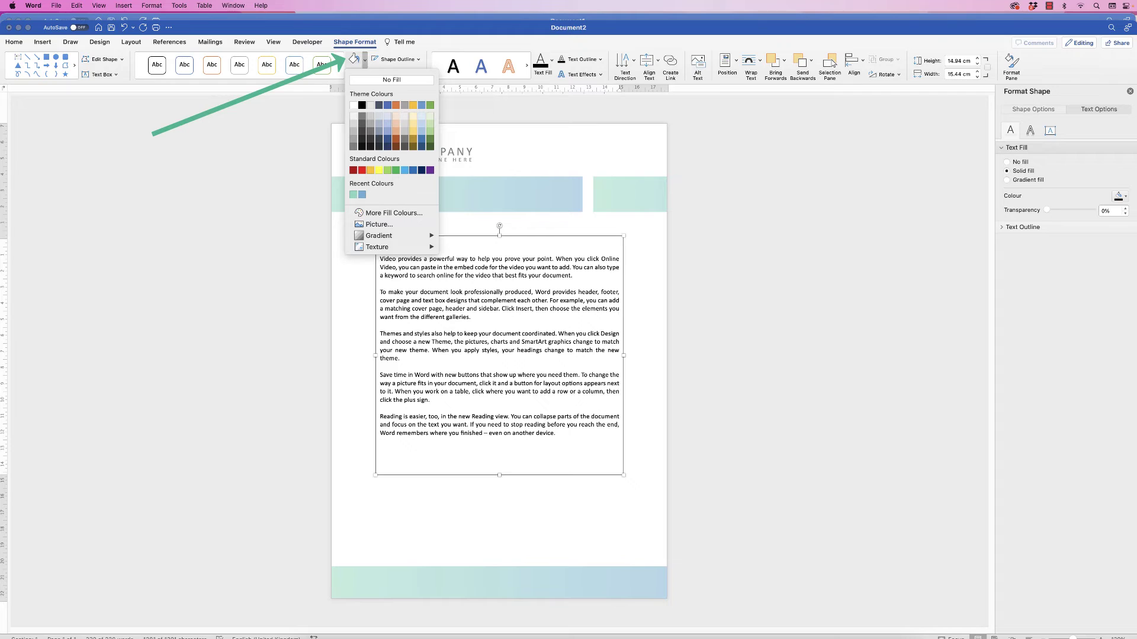
key("Escape")
left_click_drag(499, 475, 499, 444)
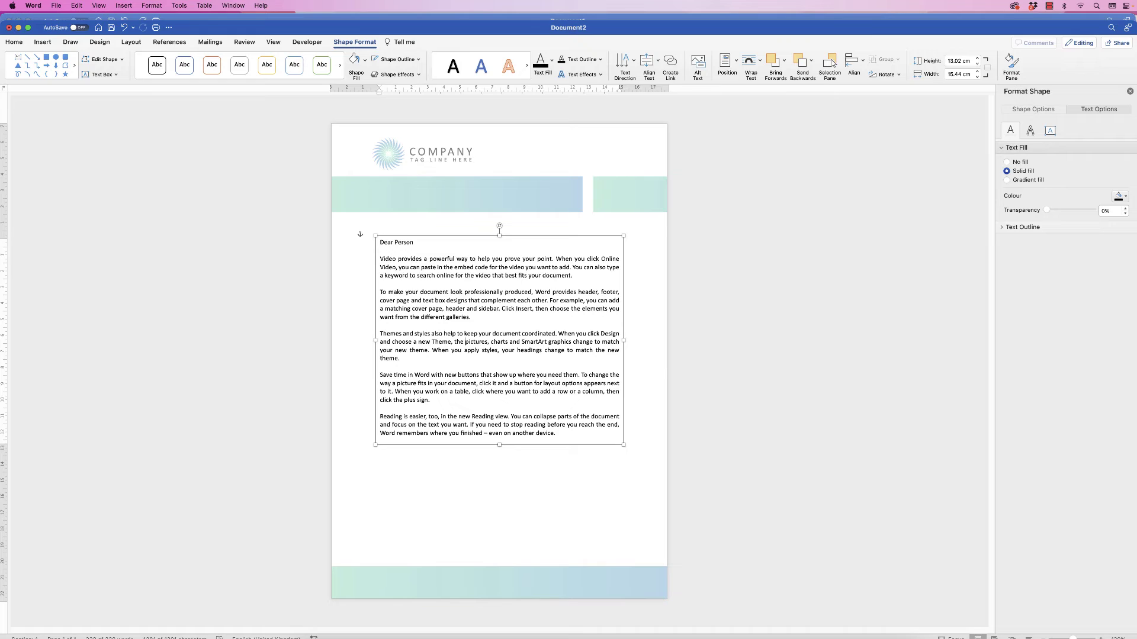
left_click(465, 341)
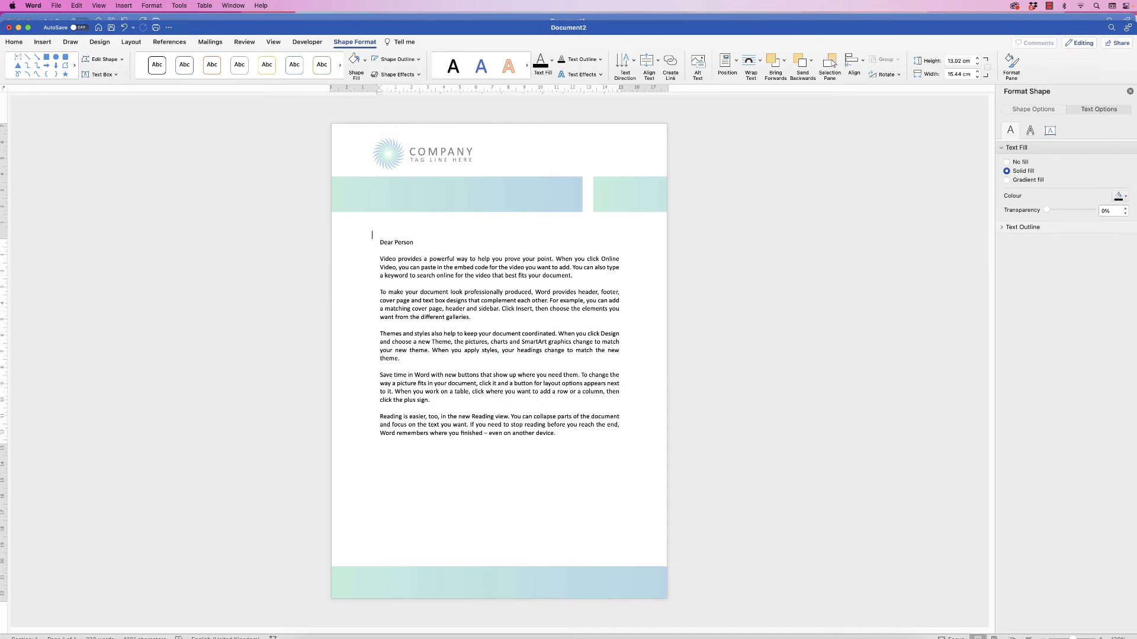
left_click(375, 340)
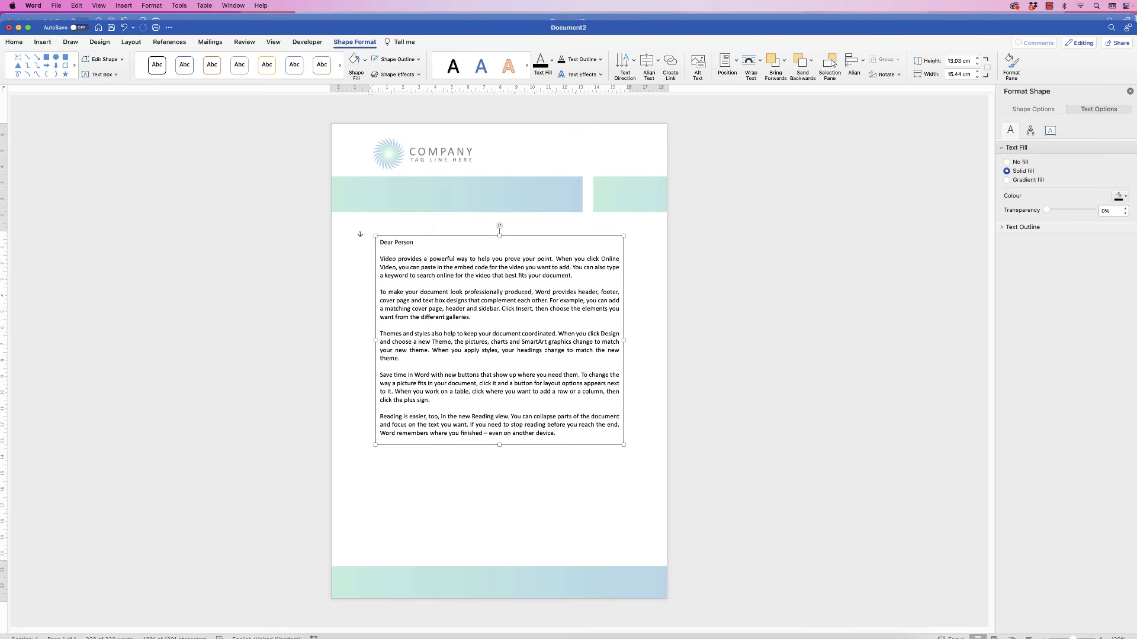
Duplicate the letter box below, replace its text with the 'Yours Sincerely' sign-off, and shrink it to fit
left_click_drag(375, 340, 371, 427)
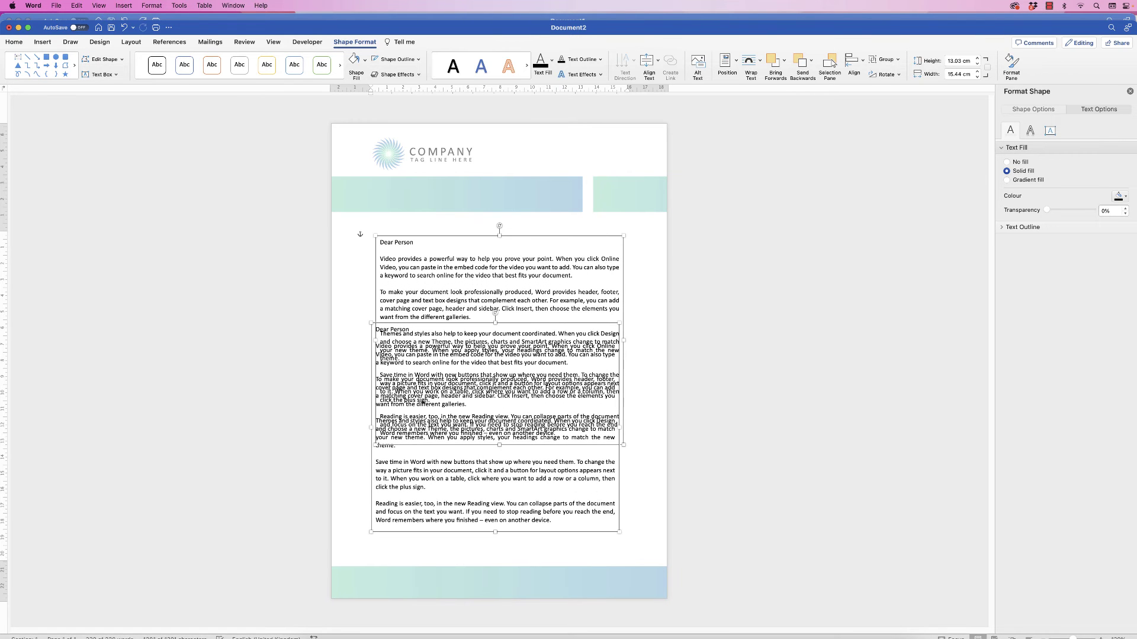
left_click(551, 520)
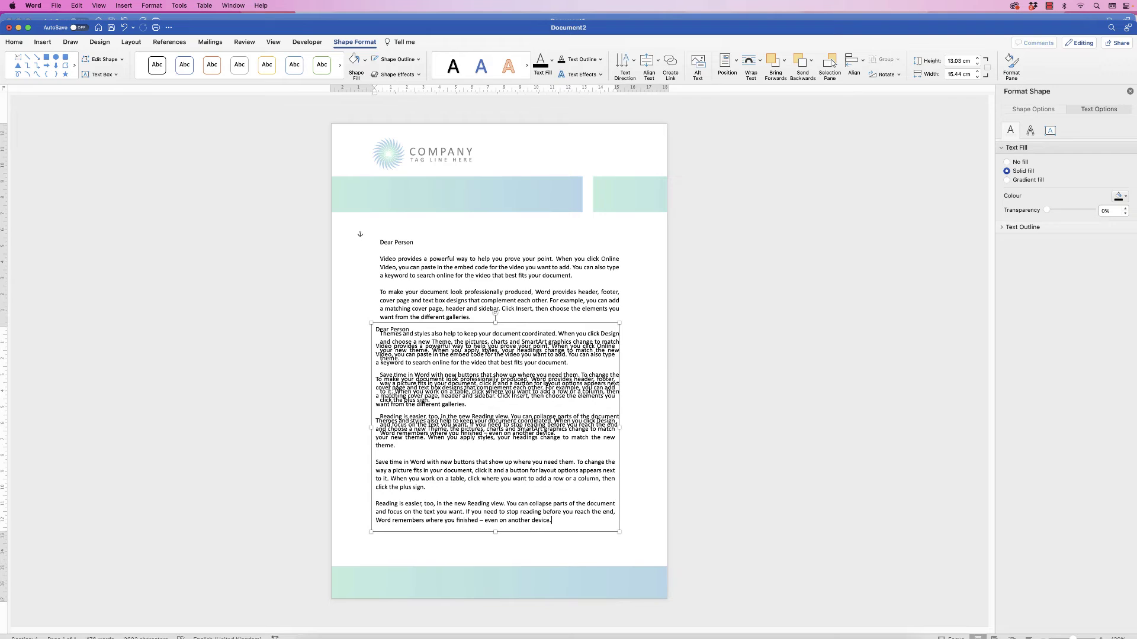
left_click_drag(552, 520, 376, 330)
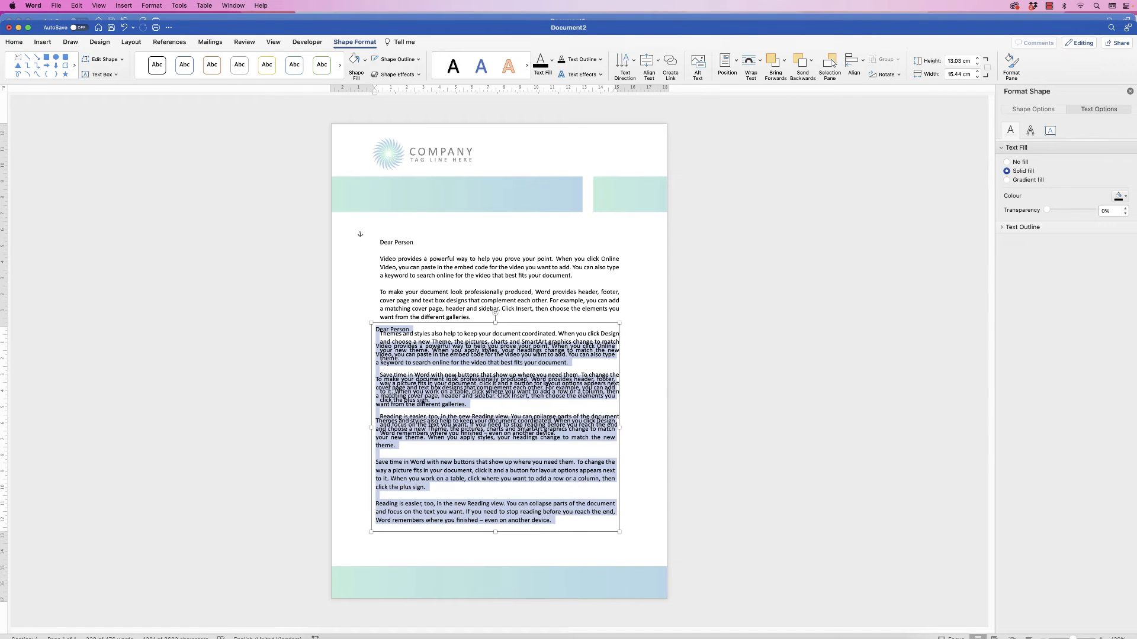
key("BackSpace")
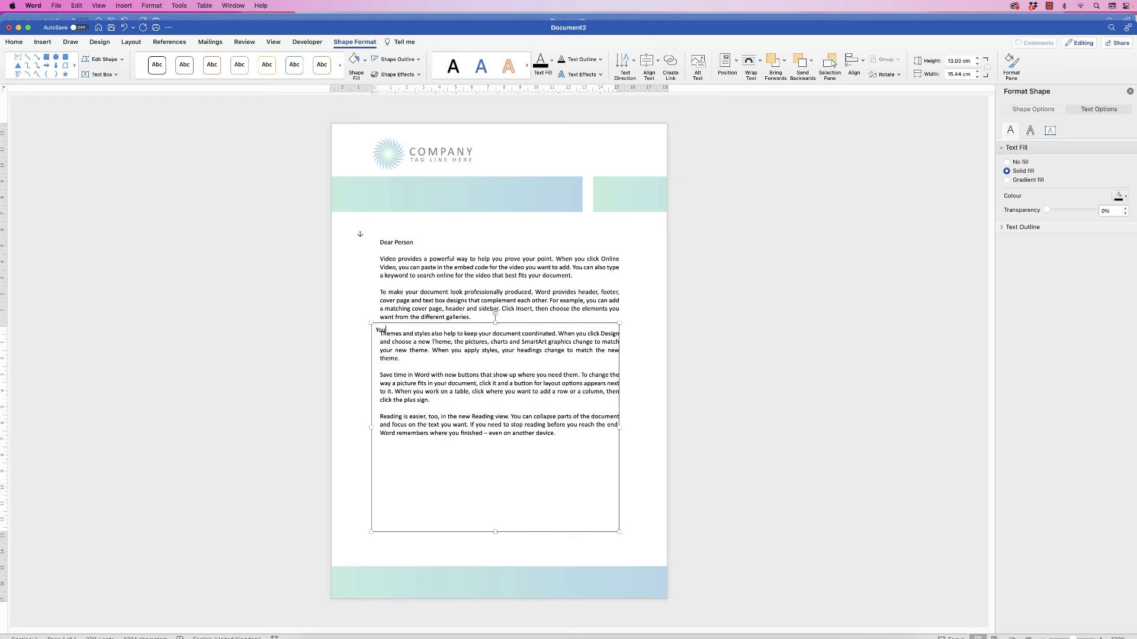
type("Yours Sincerely")
key("Return")
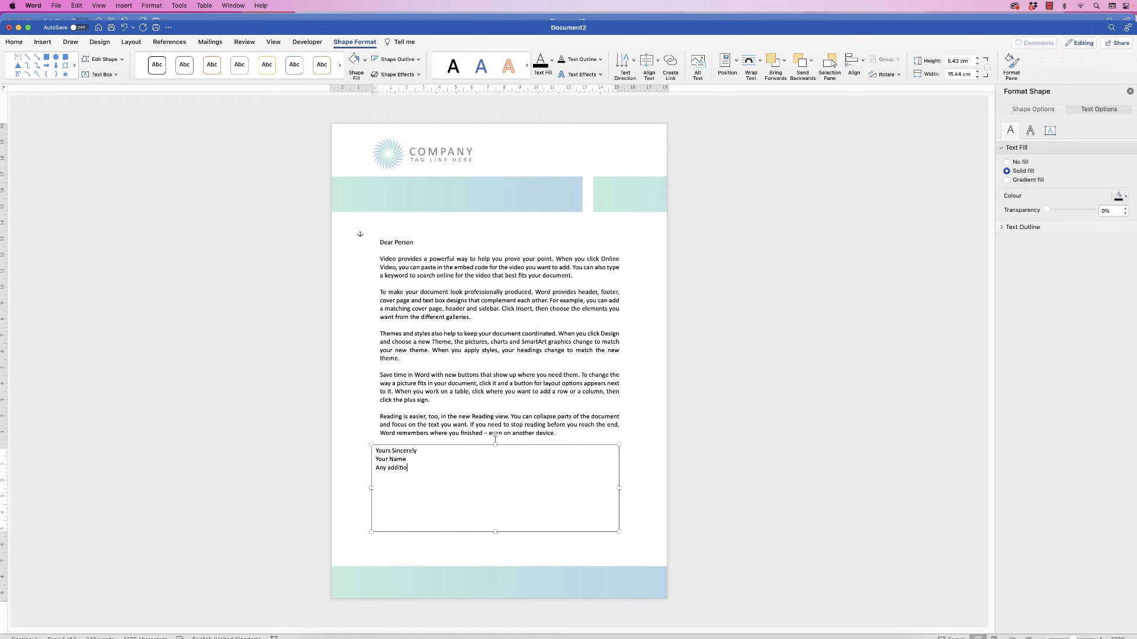
left_click_drag(494, 445, 495, 504)
left_click_drag(619, 518, 413, 491)
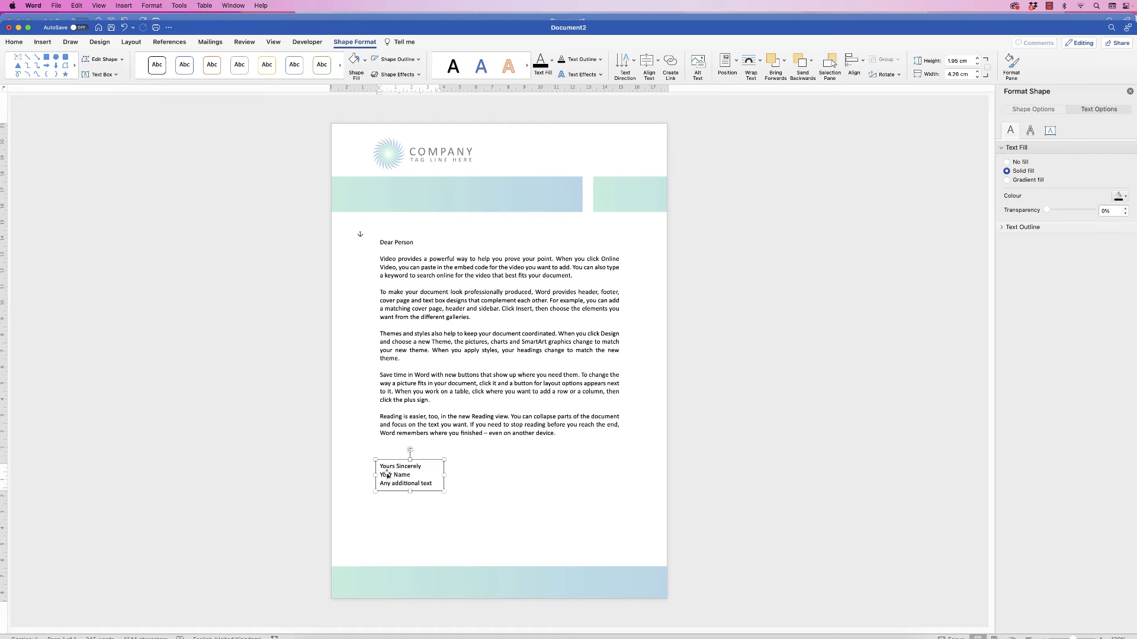
Left-align the sign-off box with the letter box, then copy it to the right side
left_click(392, 425, "shift")
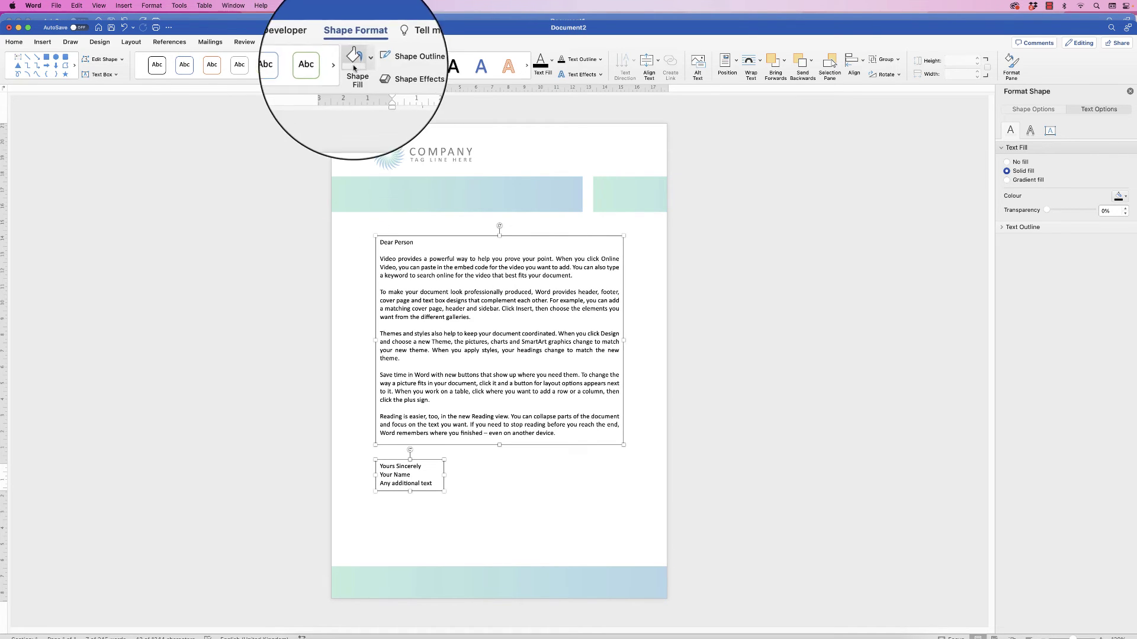
left_click(853, 62)
left_click(865, 89)
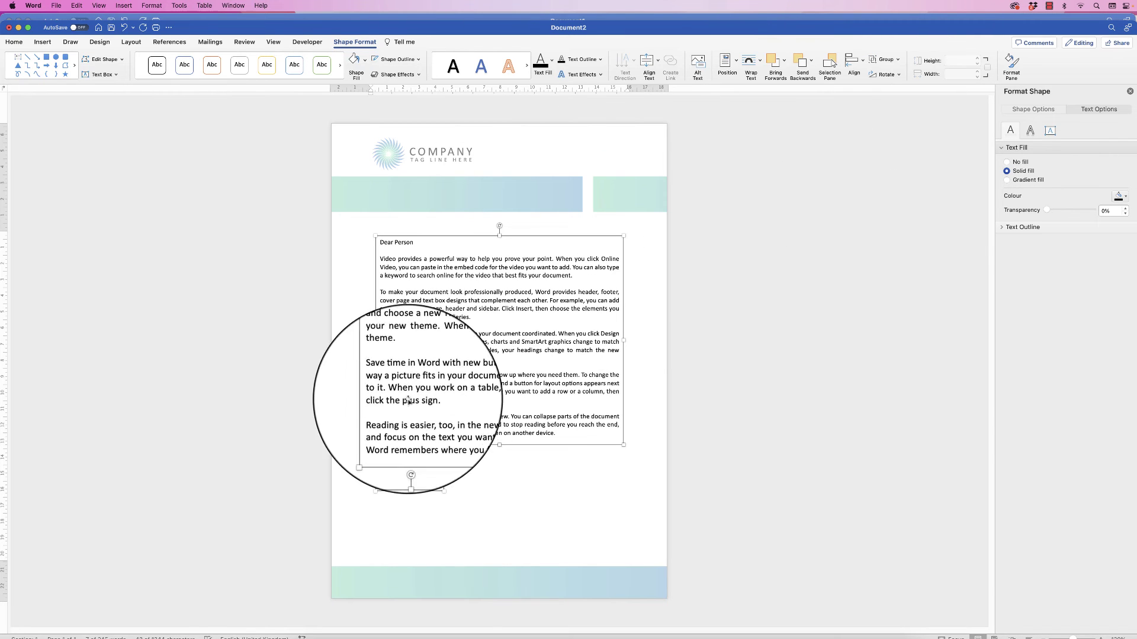
left_click(401, 475)
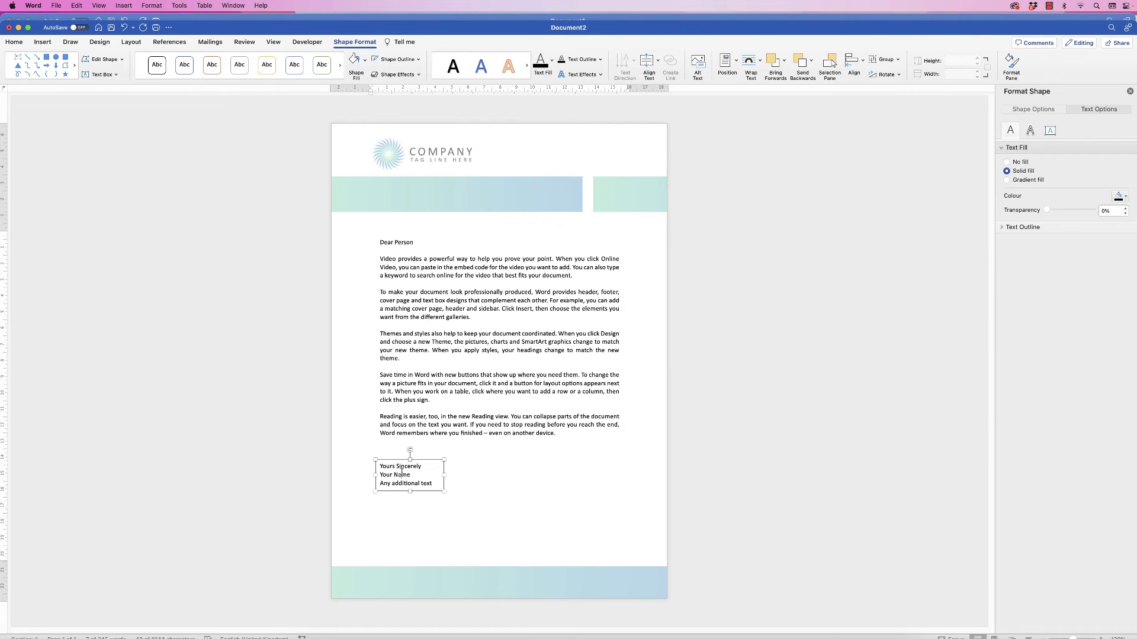
left_click(405, 477)
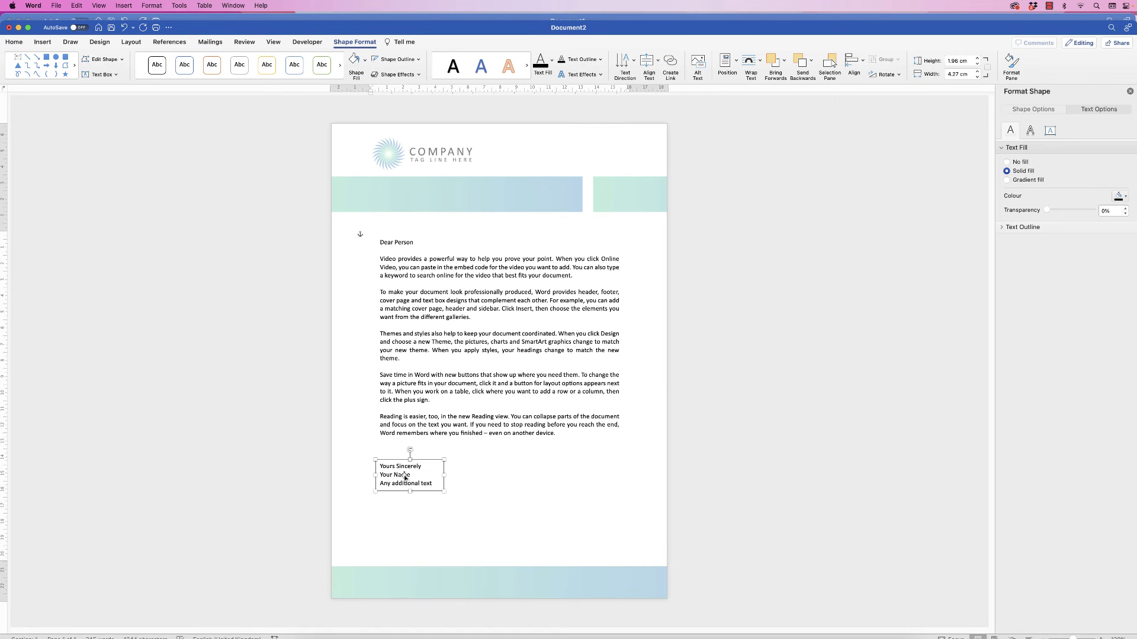
mouse_move(400, 475)
left_mouse_down()
mouse_move(580, 471)
mouse_move(570, 479)
mouse_move(560, 466)
left_mouse_up()
left_click(617, 479)
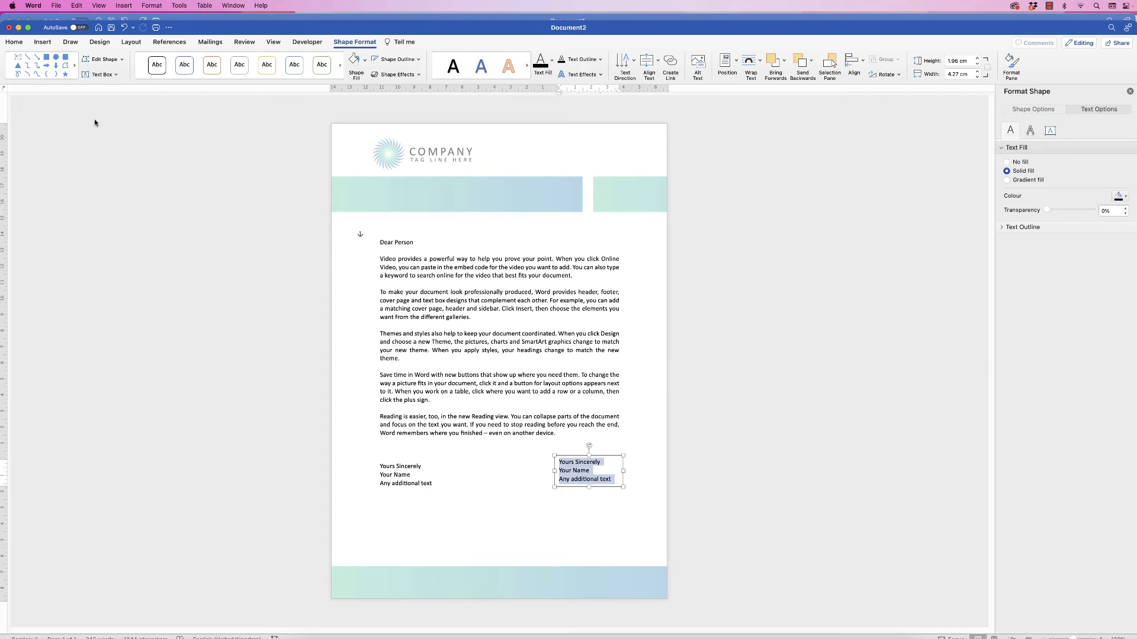
left_click(13, 42)
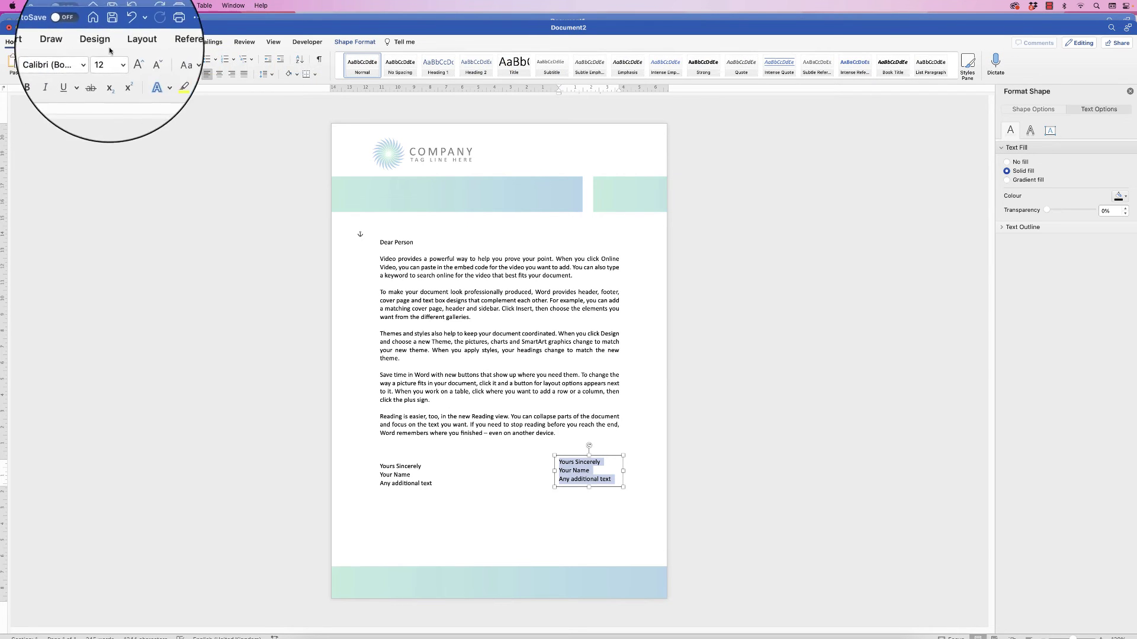
left_click(232, 77)
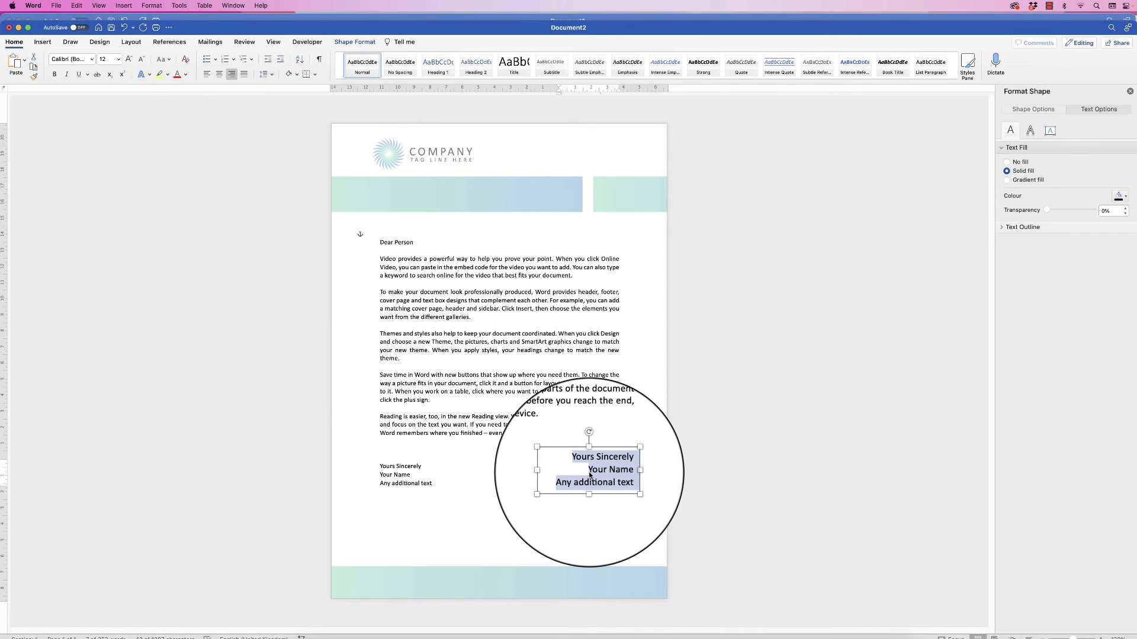
type("www.website.com")
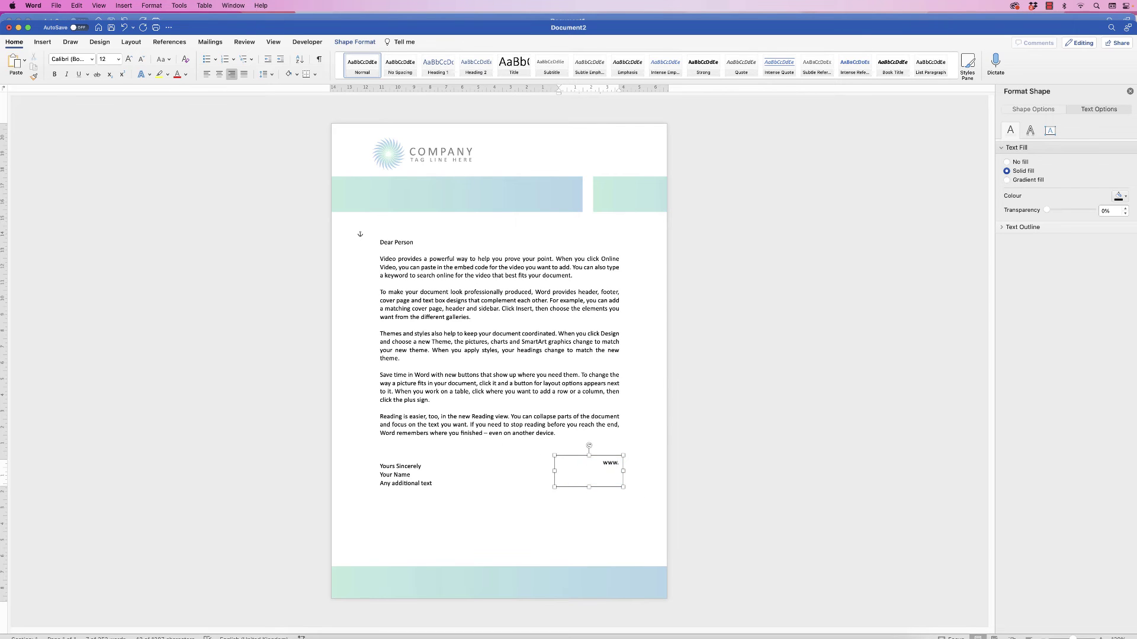
key("Return")
type("email@email.com")
key("Return")
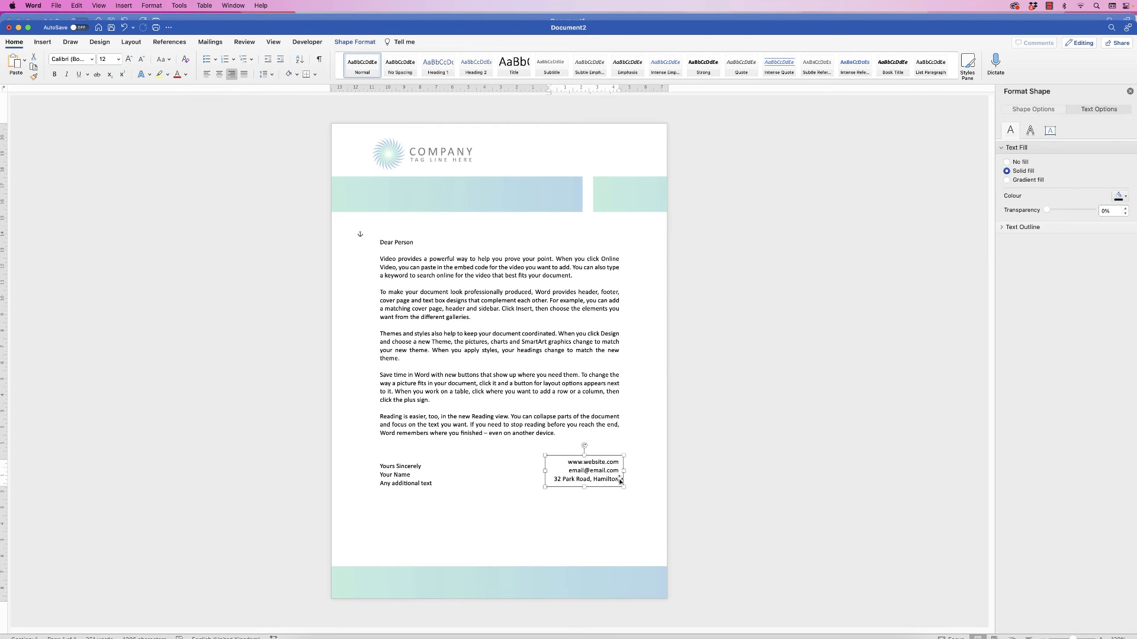
key("super+a")
Align the contact box's right edge with the letter body text box using Align Right
left_click(597, 472)
left_click(602, 419)
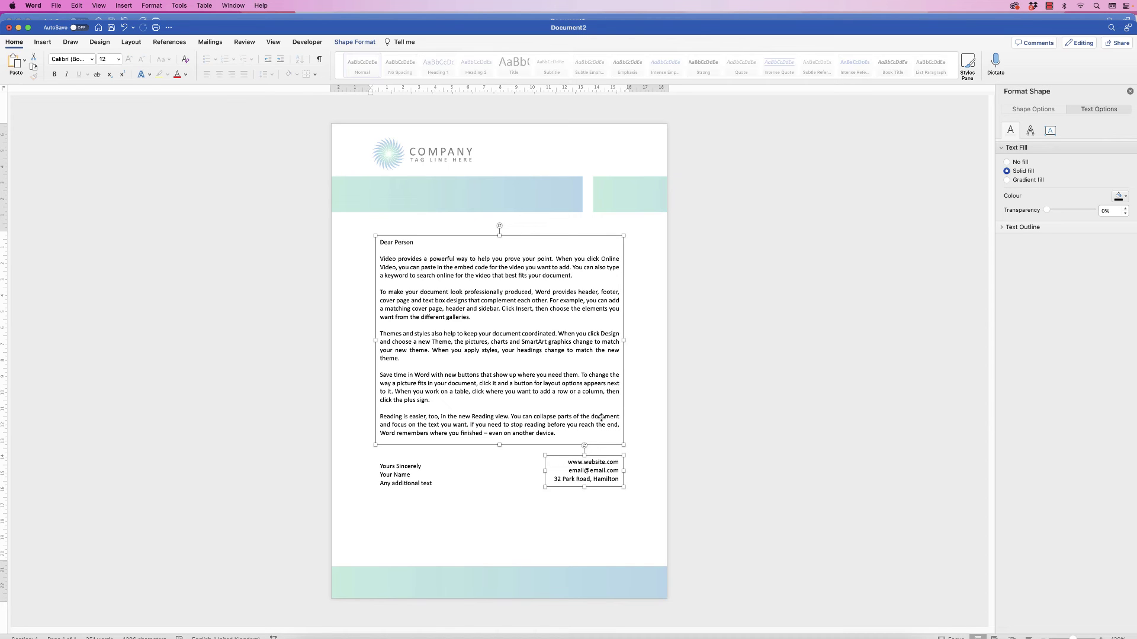
left_click(355, 42)
left_click(859, 61)
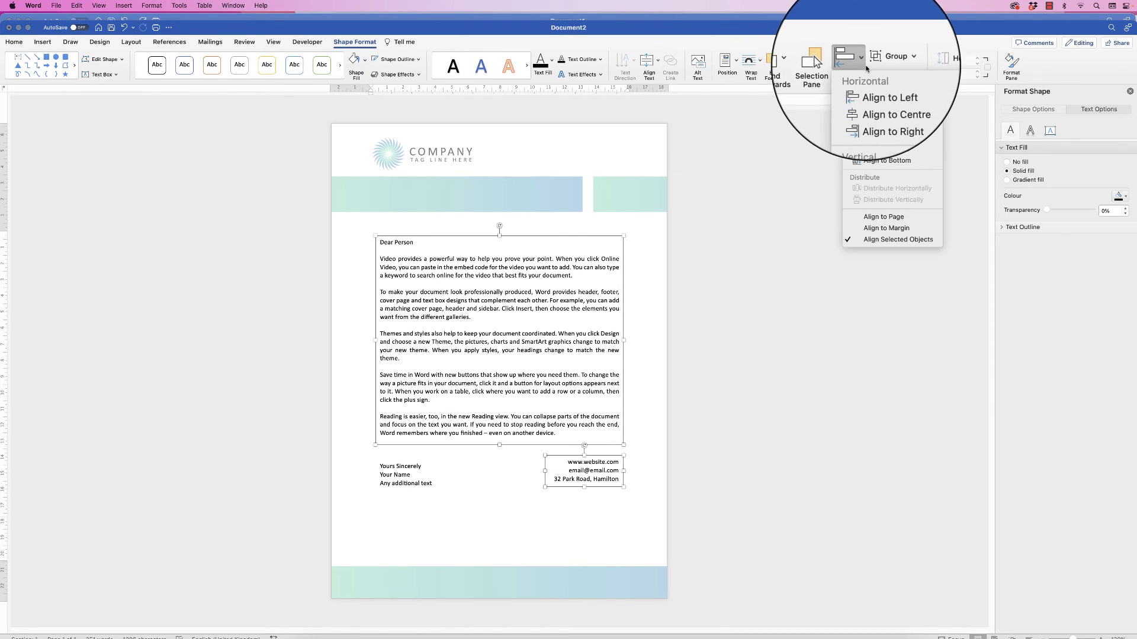
left_click(864, 107)
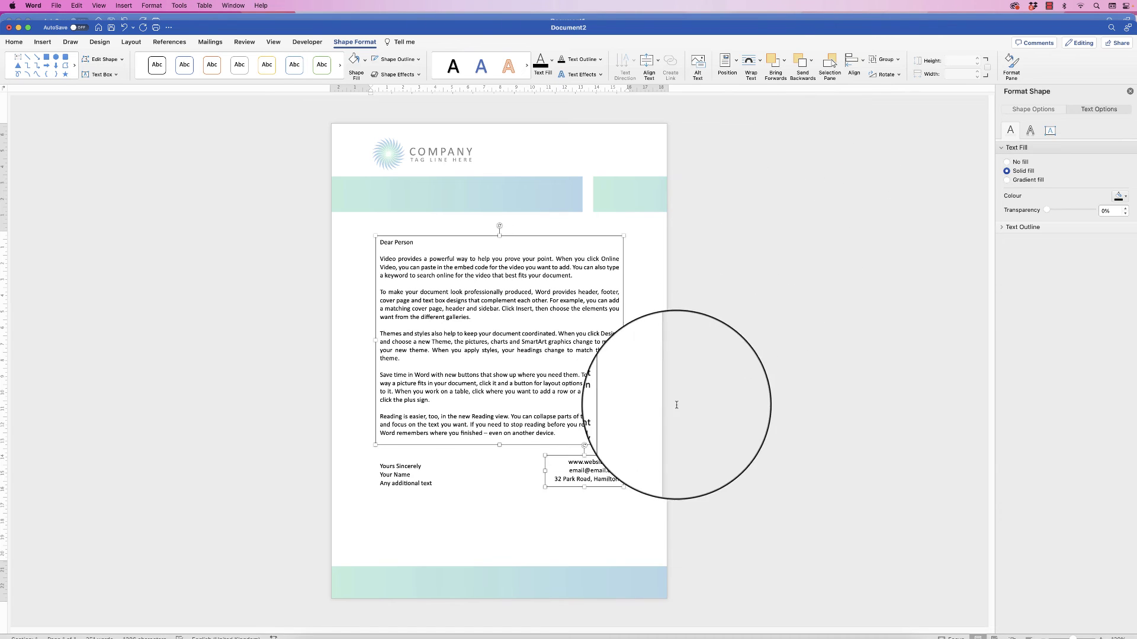
left_click(472, 343)
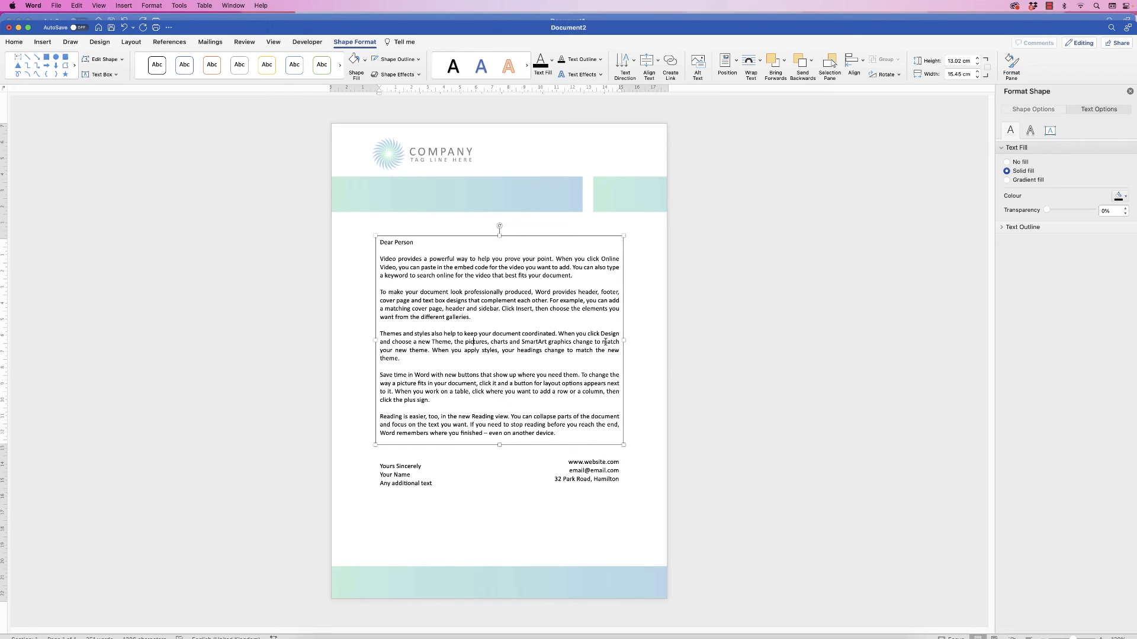
Justify every paragraph of the letter body, from 'Dear Person' to the final line
left_click_drag(556, 434, 381, 249)
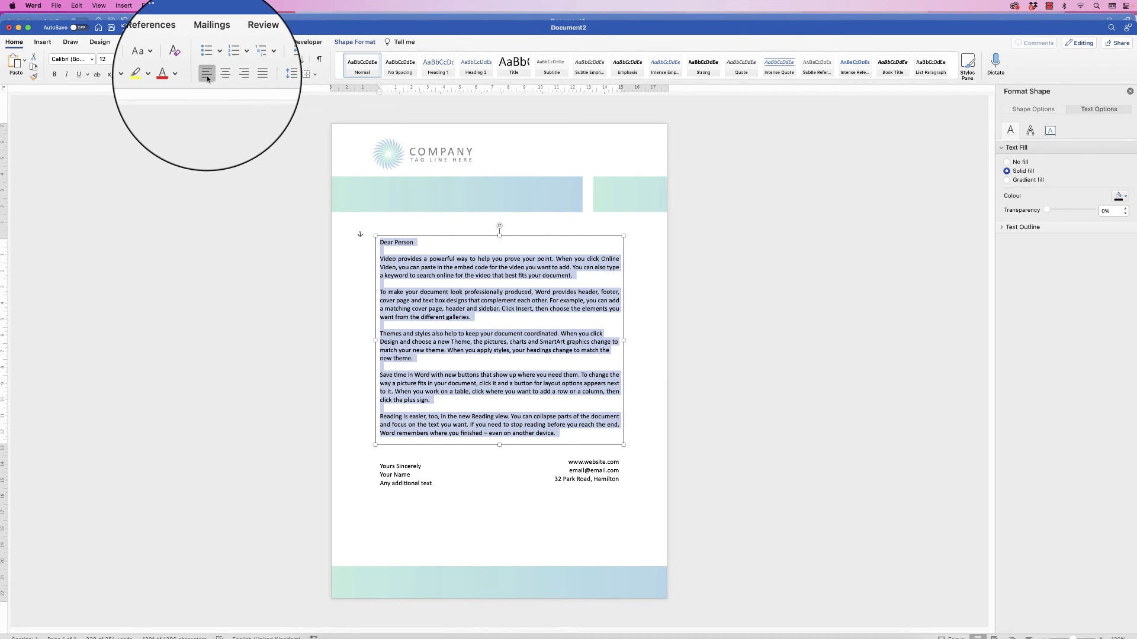
left_click(226, 77)
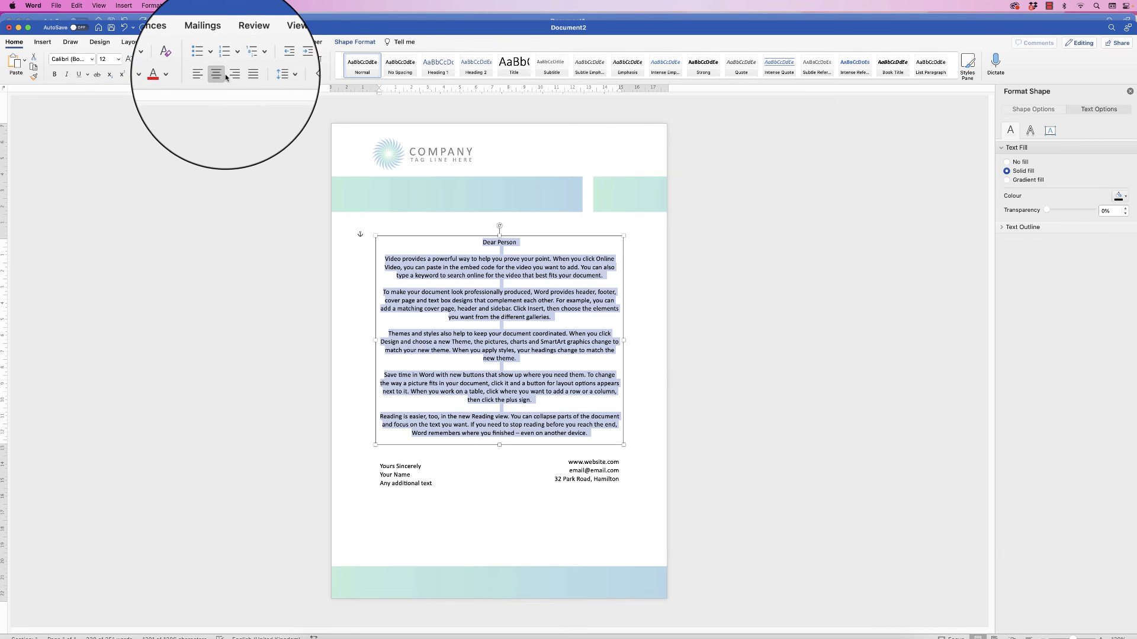
left_click(232, 78)
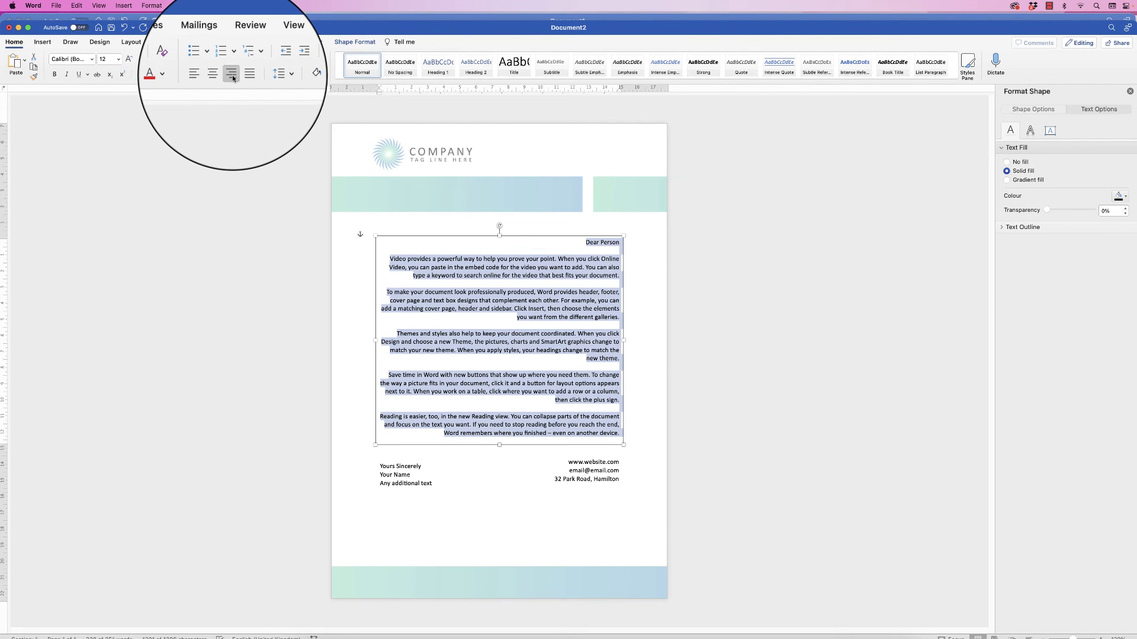
left_click(244, 74)
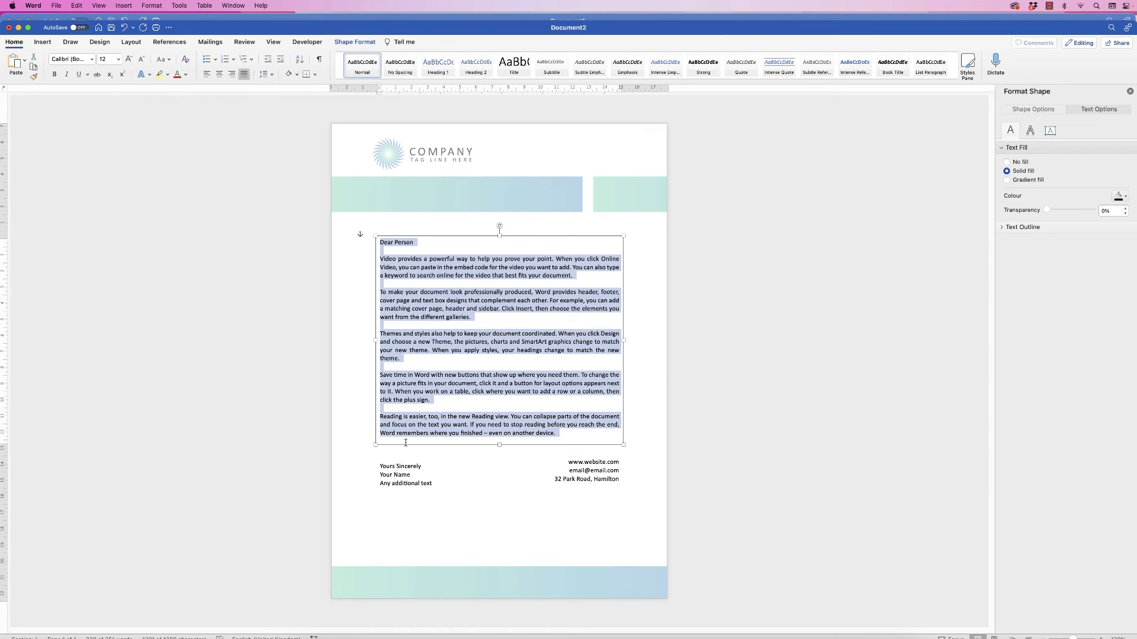
left_click(531, 531)
left_click(542, 339)
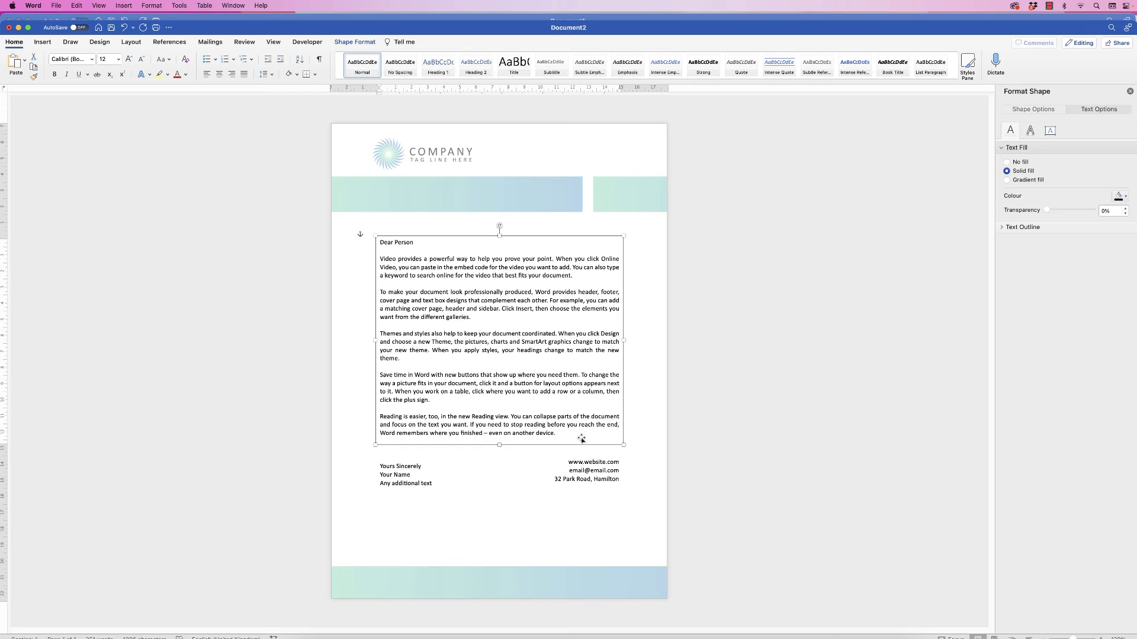
Group the body, contact and sign-off text boxes into one object
left_click(595, 473, "shift")
left_click(400, 474, "shift")
left_click(355, 41)
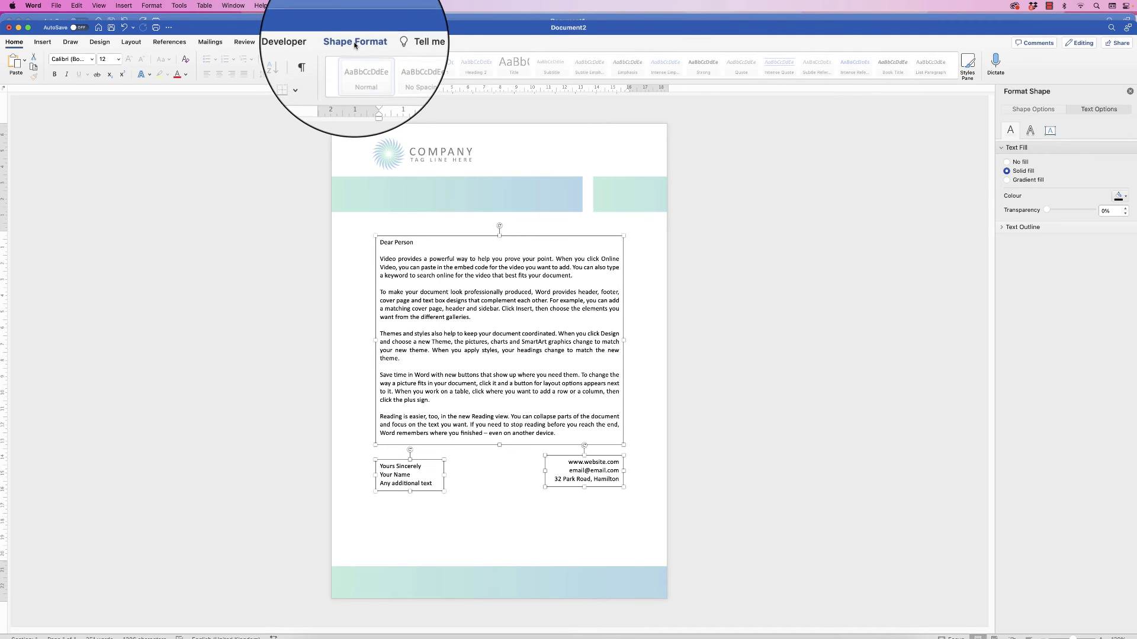
left_click(886, 59)
left_click(886, 74)
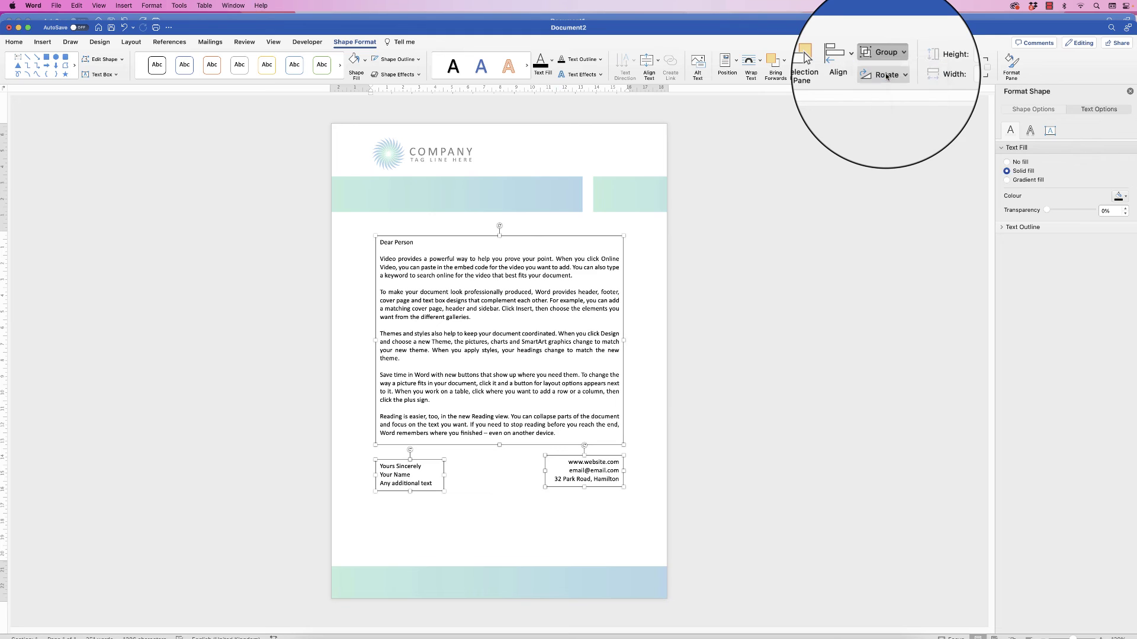
Move the grouped boxes slightly lower and centre them horizontally on the page
left_click_drag(535, 338, 536, 358)
left_click_drag(629, 384, 629, 386)
left_click_drag(547, 353, 547, 360)
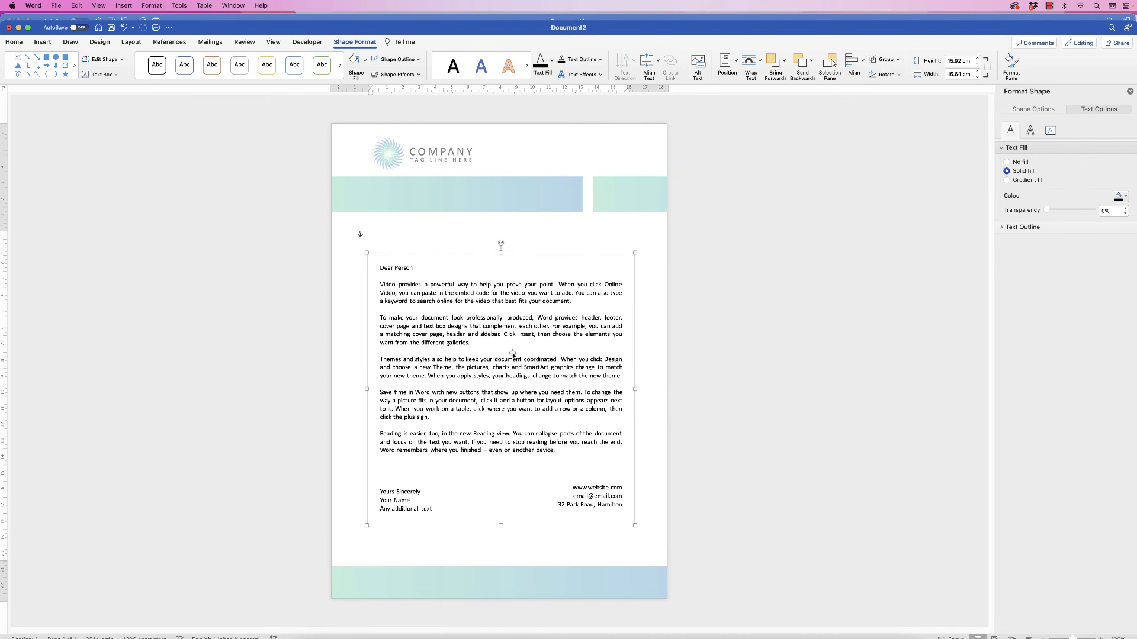
left_click(853, 63)
left_click(888, 90)
Lower the header's gradient bar and company logo to about 4.17 cm from the top, then close the header
left_click(773, 358)
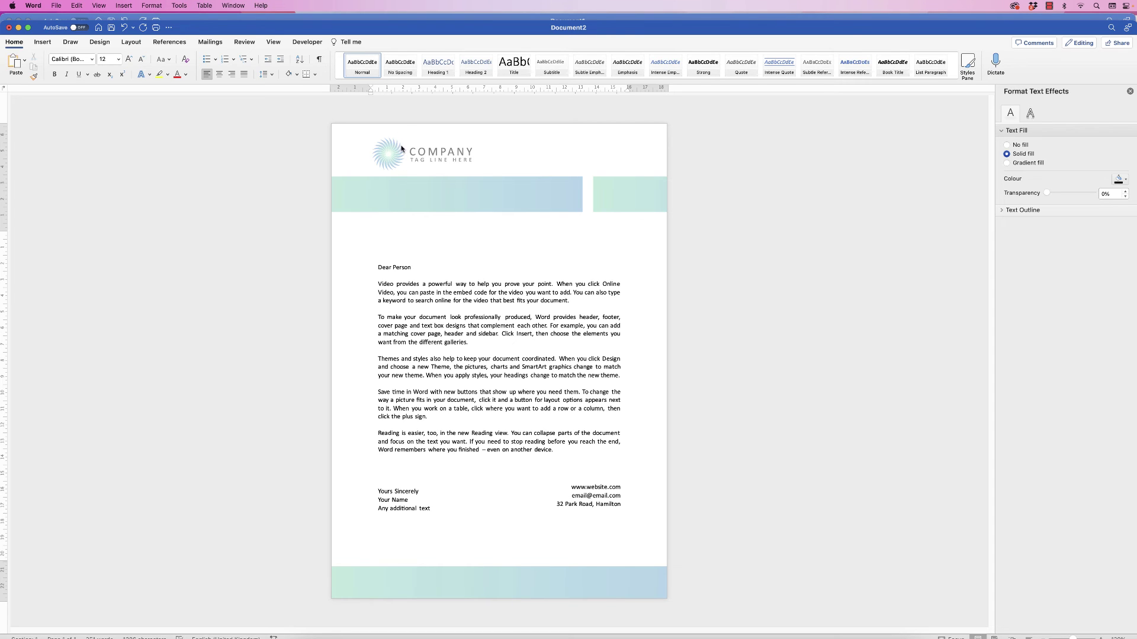
double_click(590, 136)
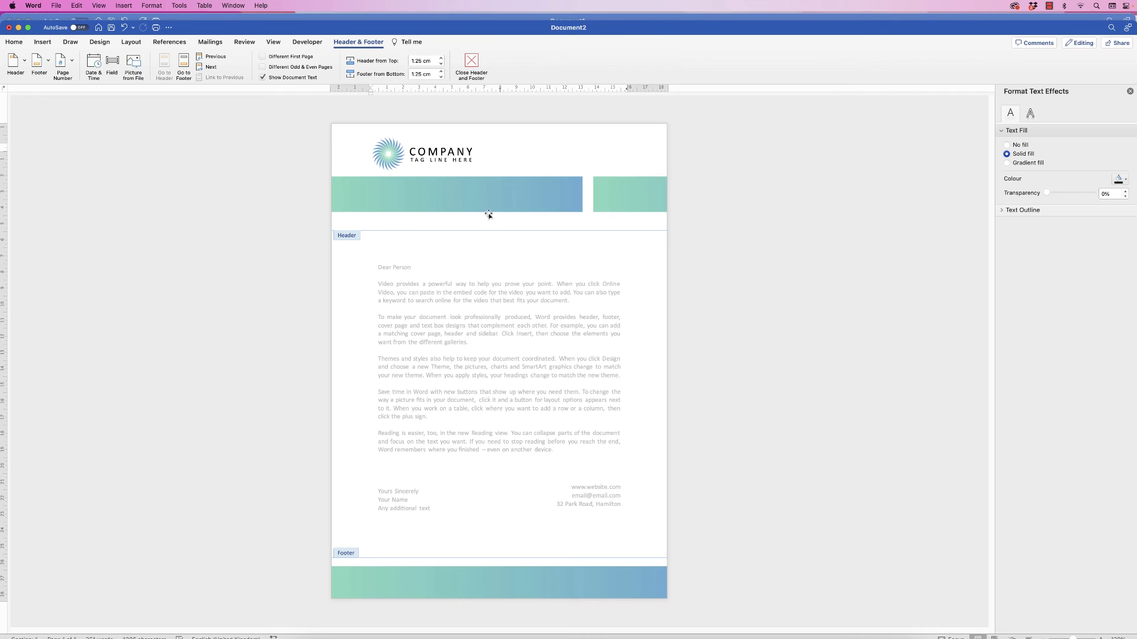
left_click_drag(490, 200, 492, 201)
left_click_drag(460, 159, 487, 204)
double_click(484, 354)
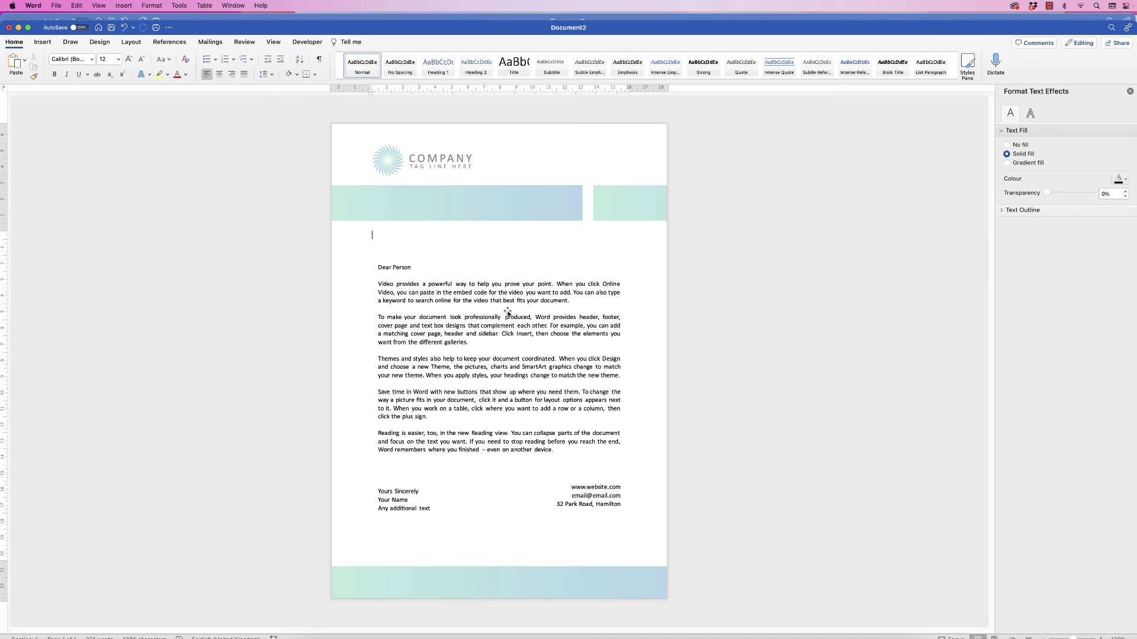
Save a copy of the letterhead in PDF format
left_click(55, 6)
left_click(64, 89)
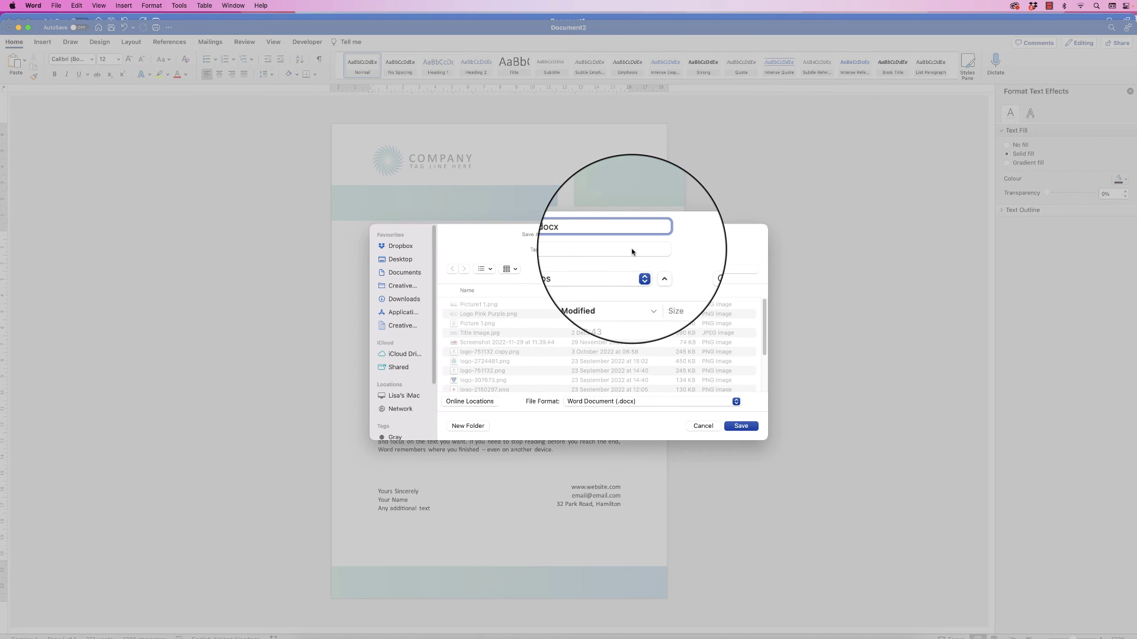
left_click(588, 401)
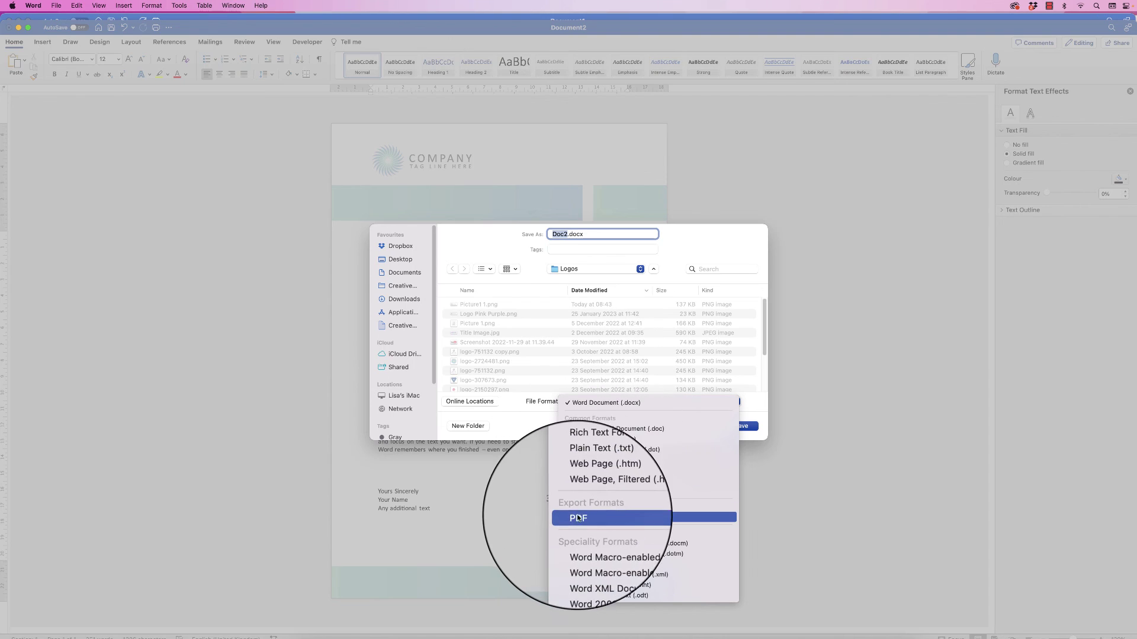
left_click(720, 442)
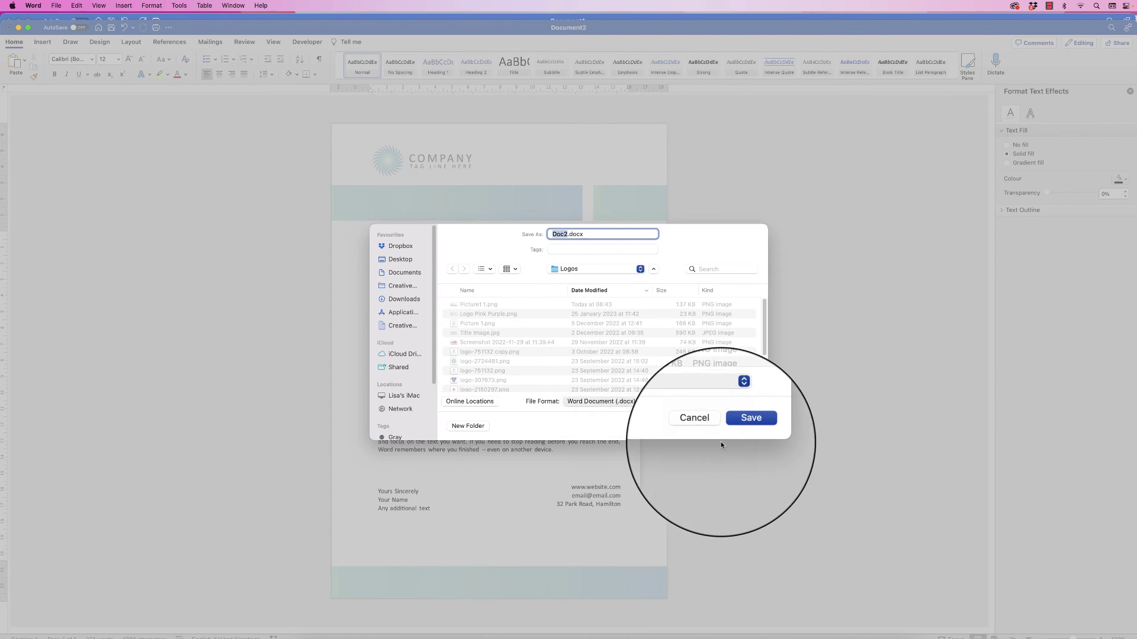
left_click(701, 425)
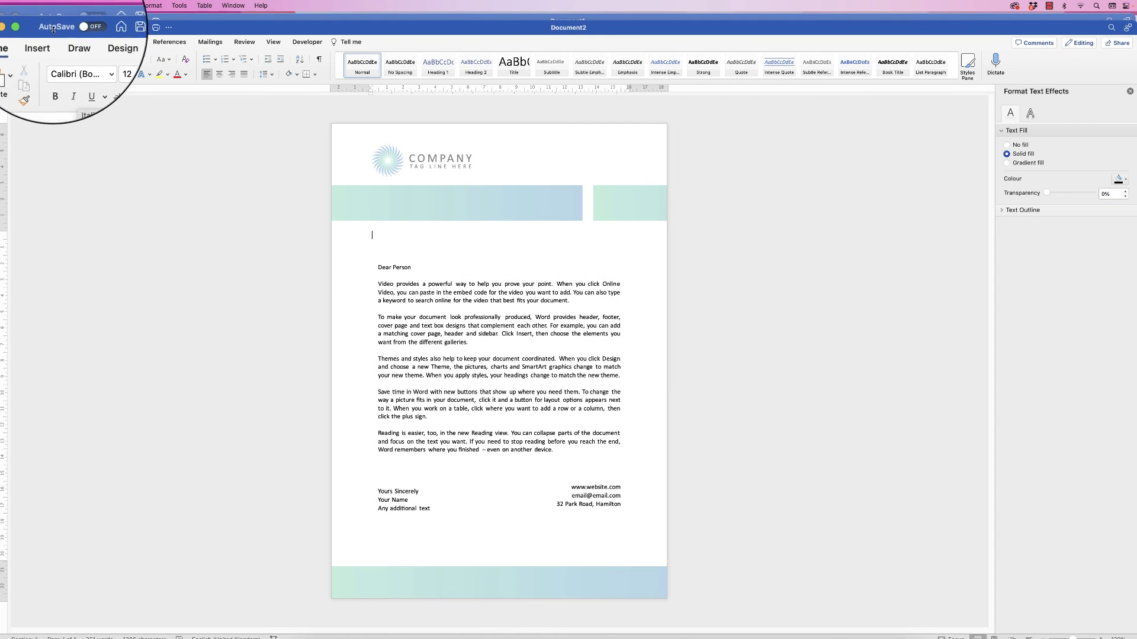
Start saving the letterhead as a .dotx Word template in Templates, then cancel
left_click(57, 7)
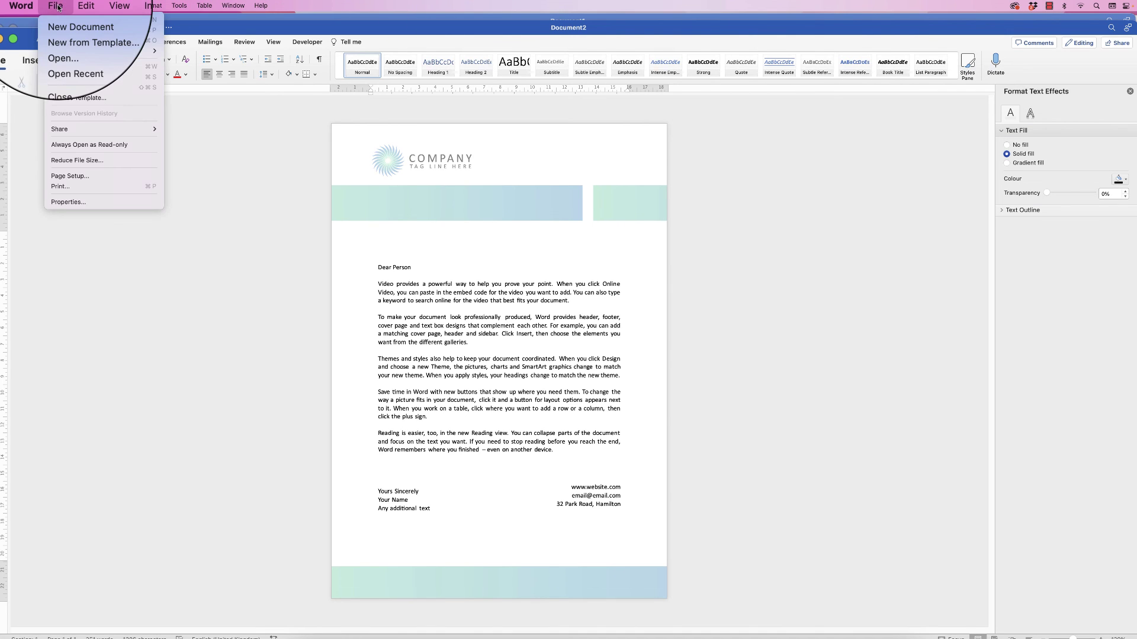
left_click(83, 97)
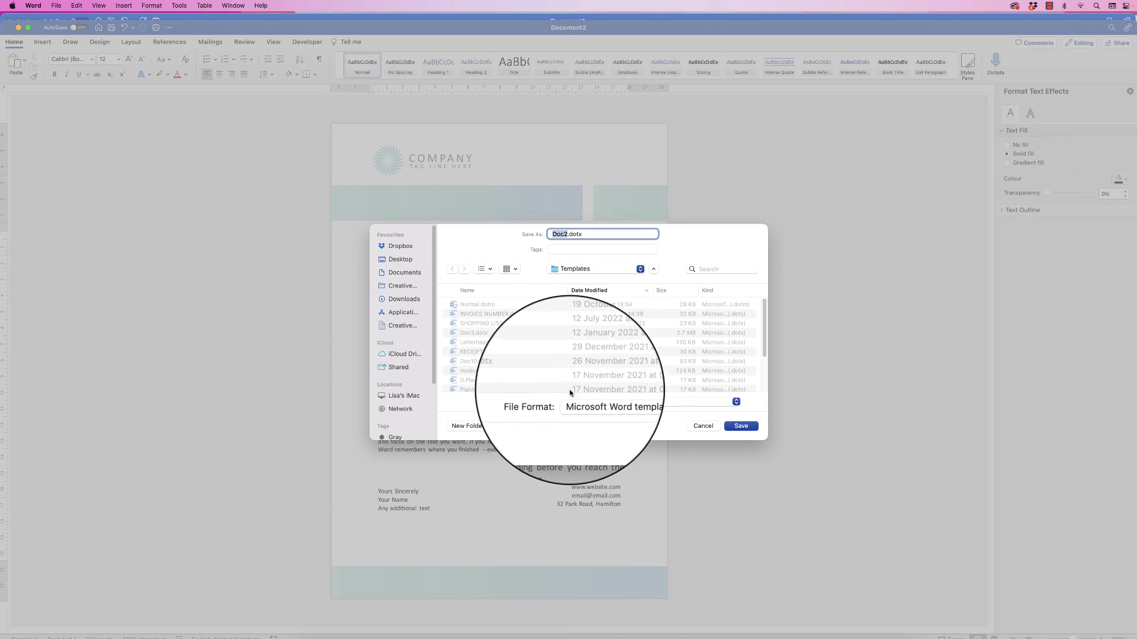
left_click(708, 425)
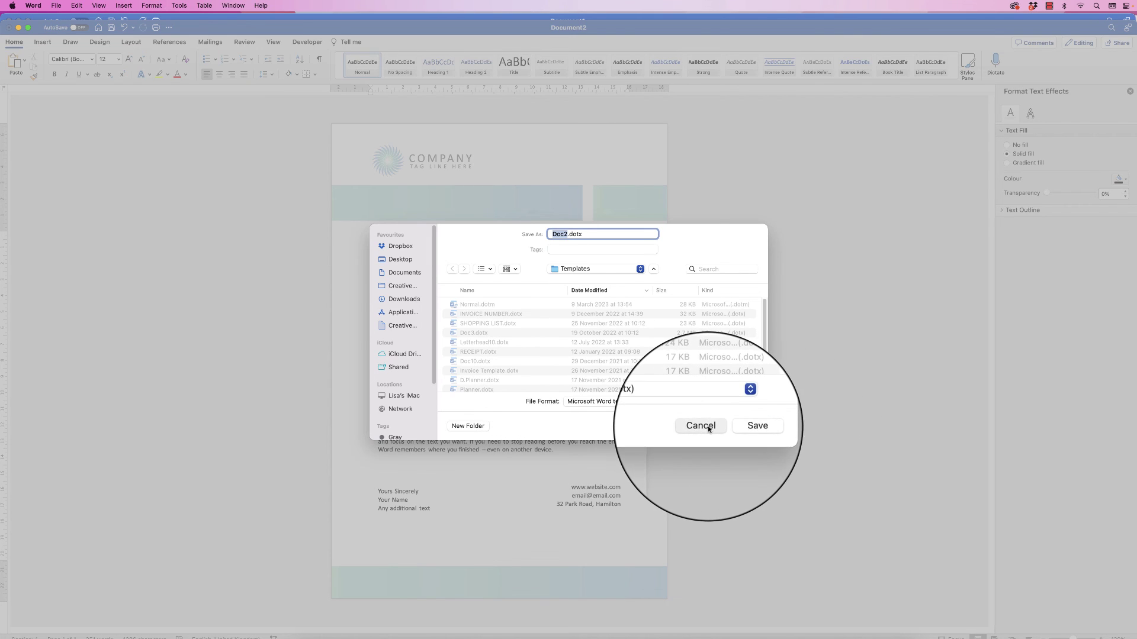